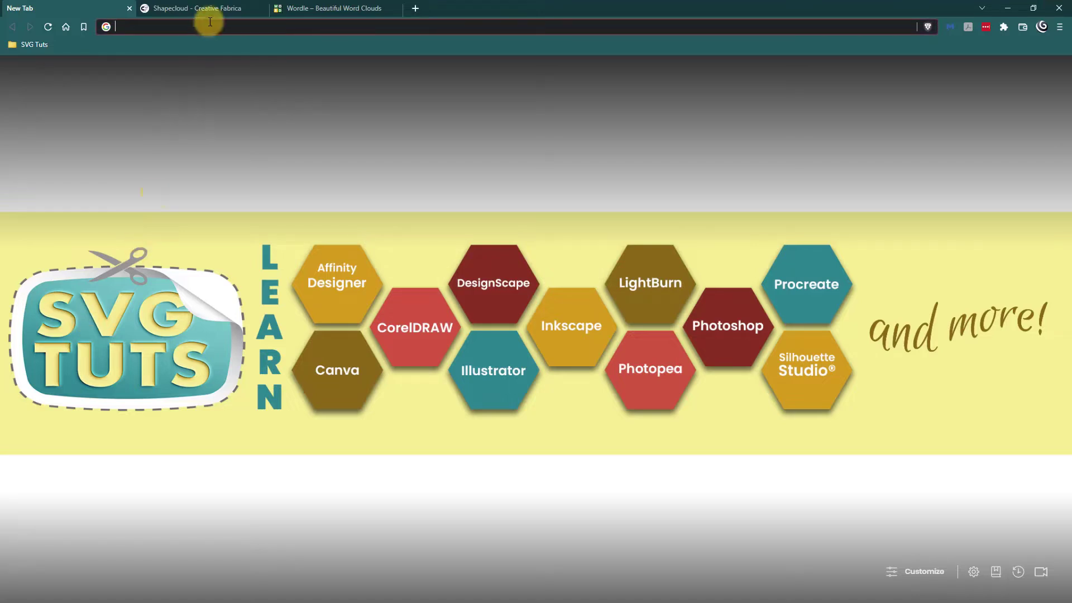
Go to ShapeCloud, start creating a word cloud, and log in with the saved Creative Fabrica credentials.
click(204, 13)
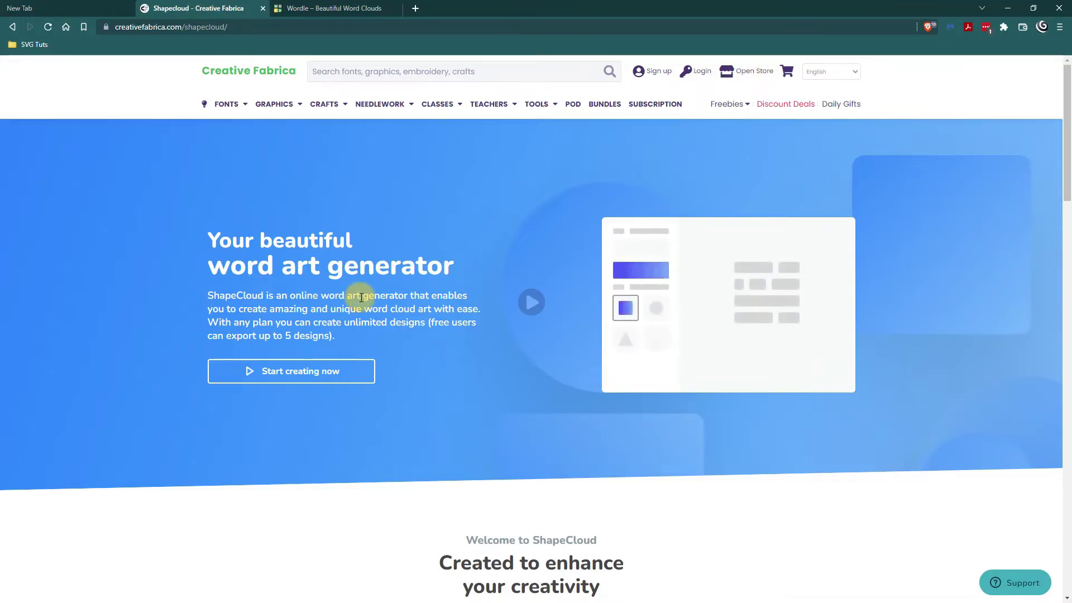
click(356, 377)
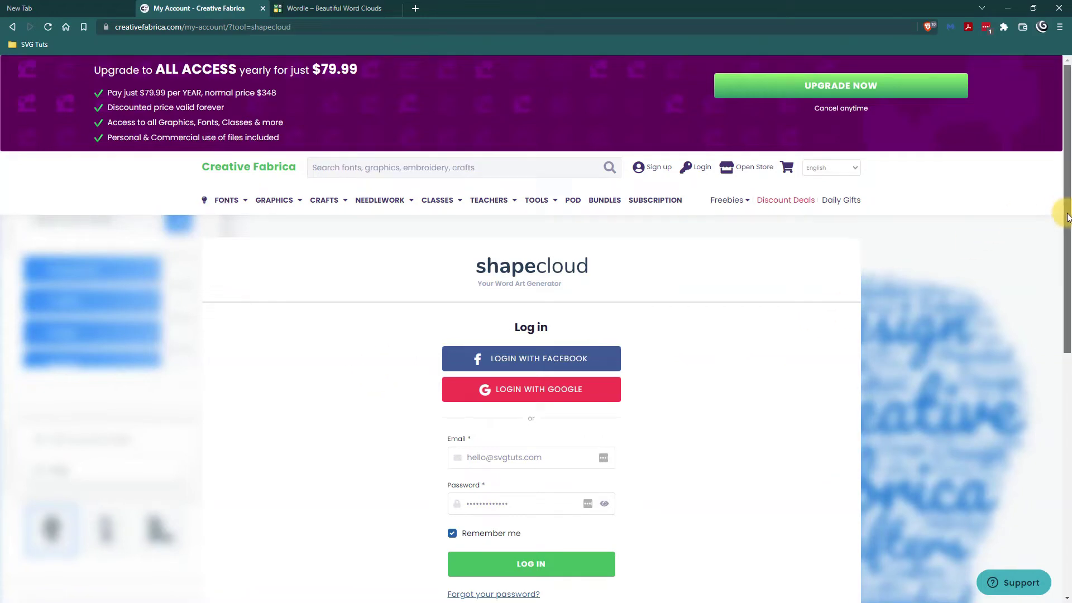
drag(1067, 218, 1067, 372)
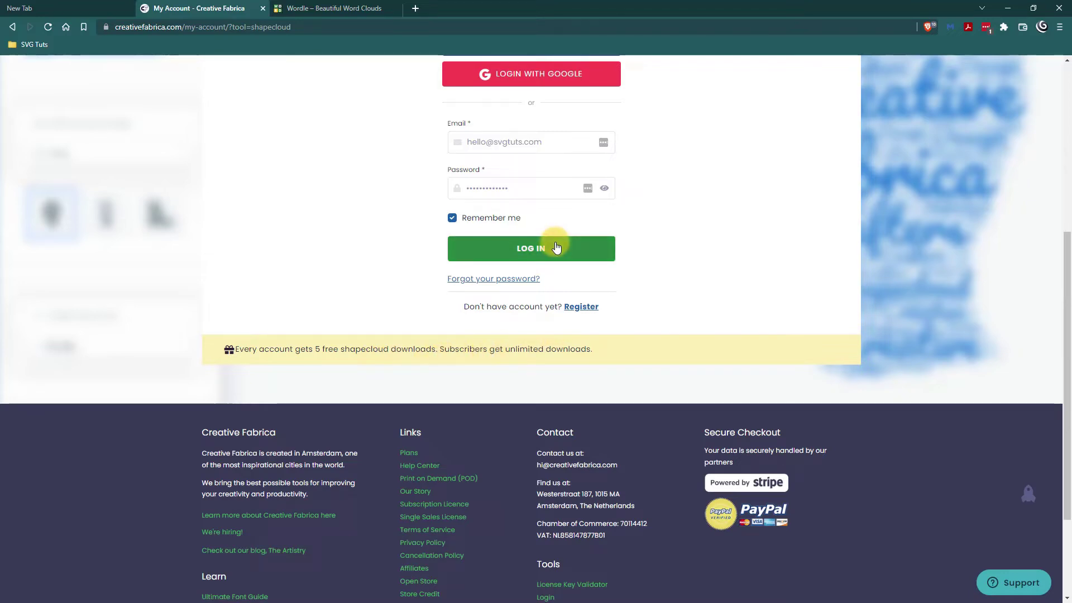
click(523, 252)
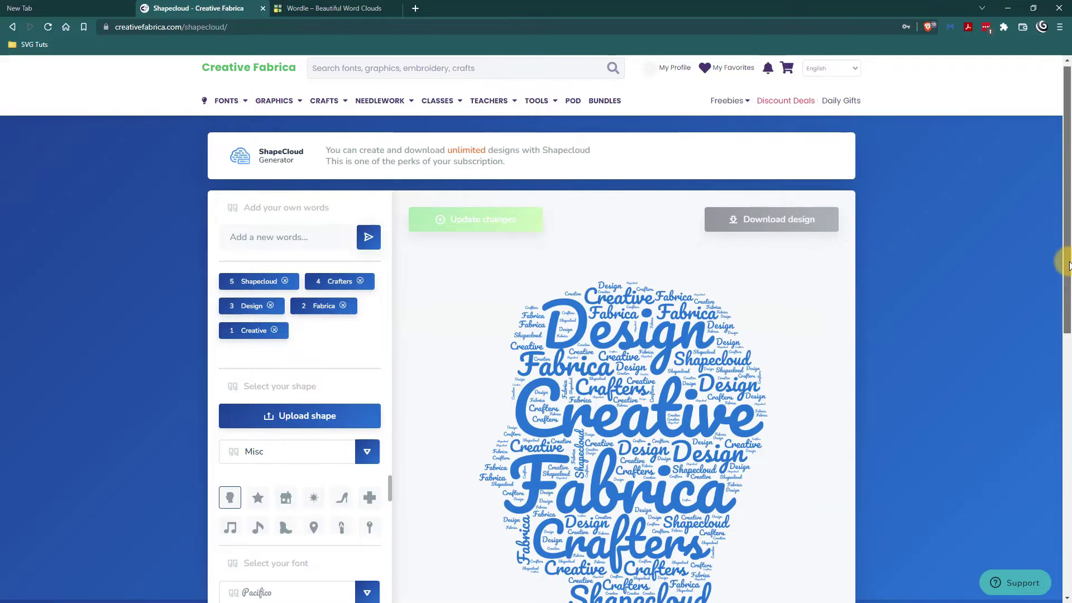
Switch the word cloud's shape category from the head outline to Nature and pick the leaf shape.
scroll(1067, 313, down, 2)
drag(1066, 309, 1067, 335)
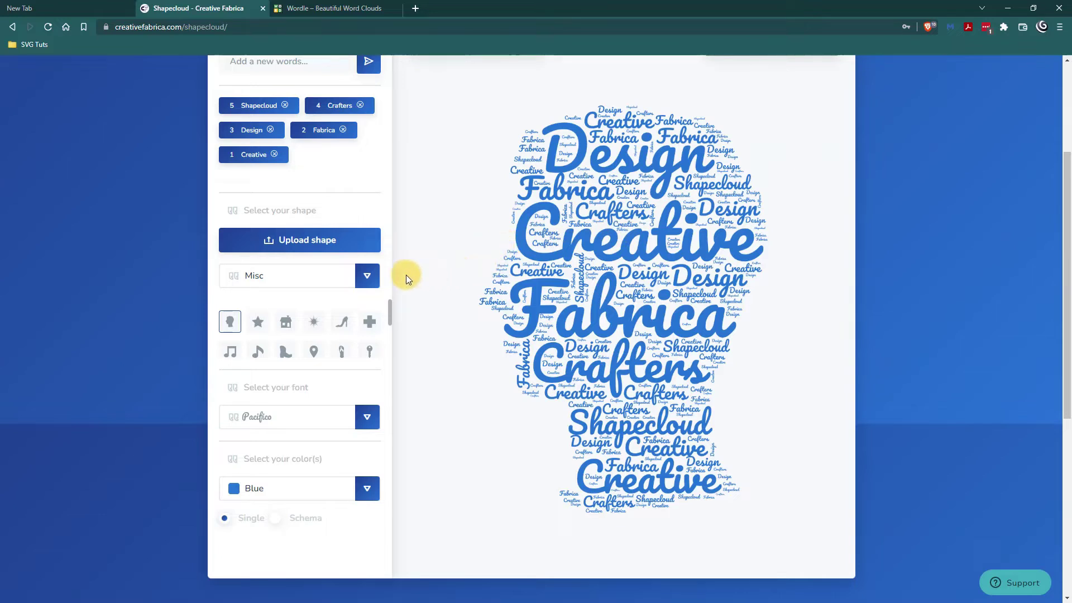
click(369, 277)
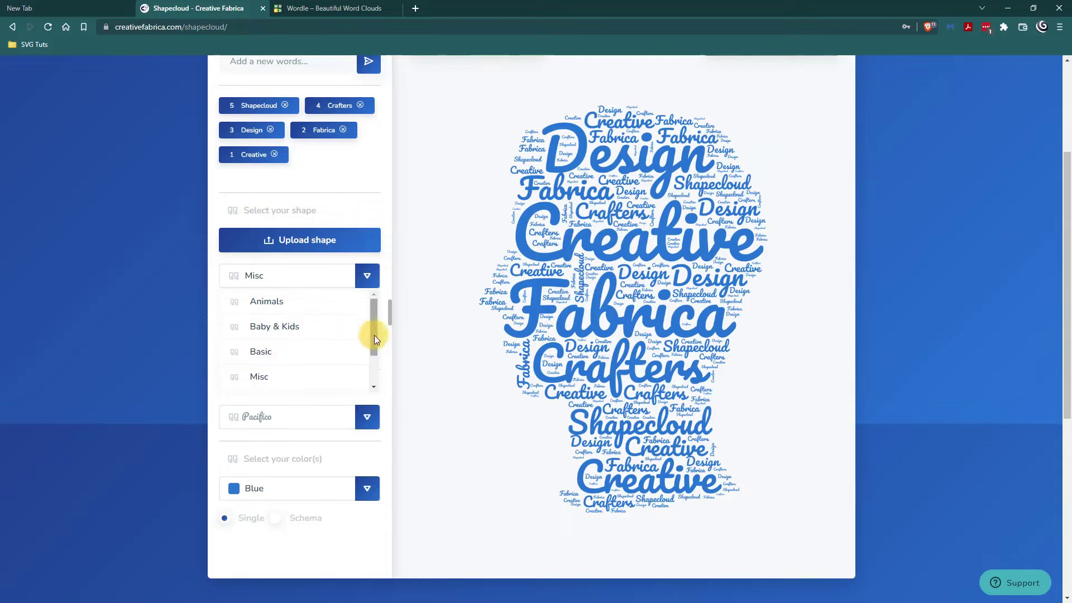
drag(374, 335, 377, 374)
click(296, 353)
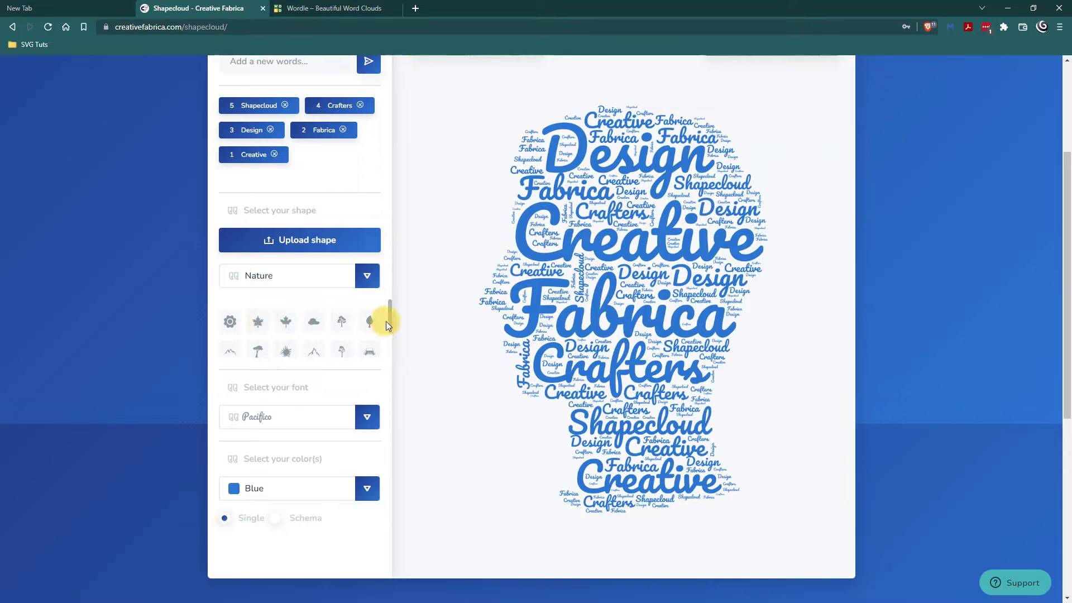
mouse_move(390, 323)
mouse_down()
mouse_move(389, 347)
mouse_move(386, 321)
mouse_up()
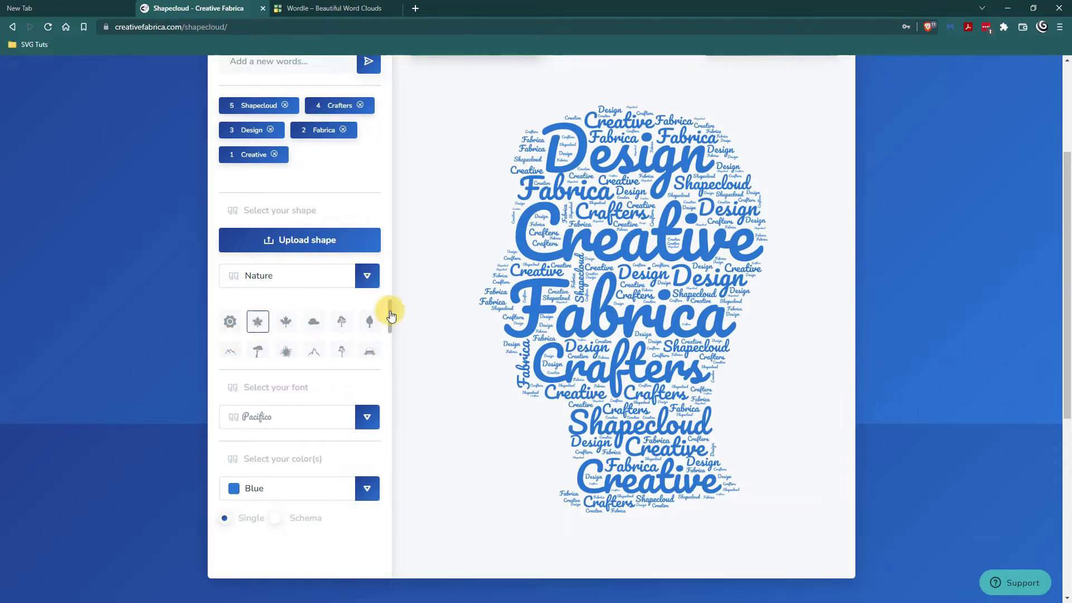
drag(1065, 254, 1068, 227)
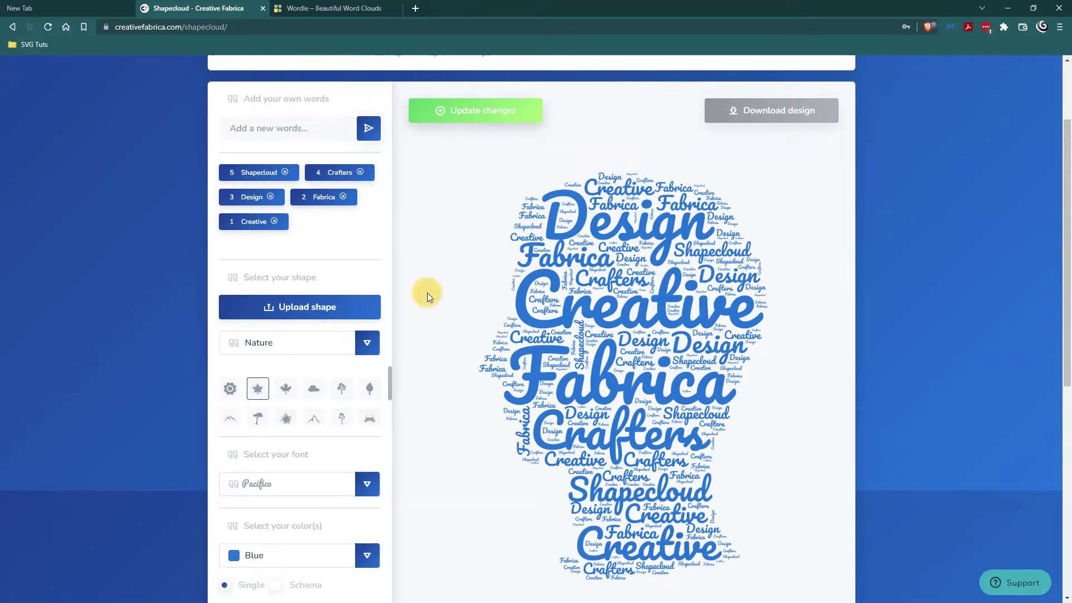
Regenerate the cloud in the leaf shape and browse the font list, keeping the current font.
click(486, 114)
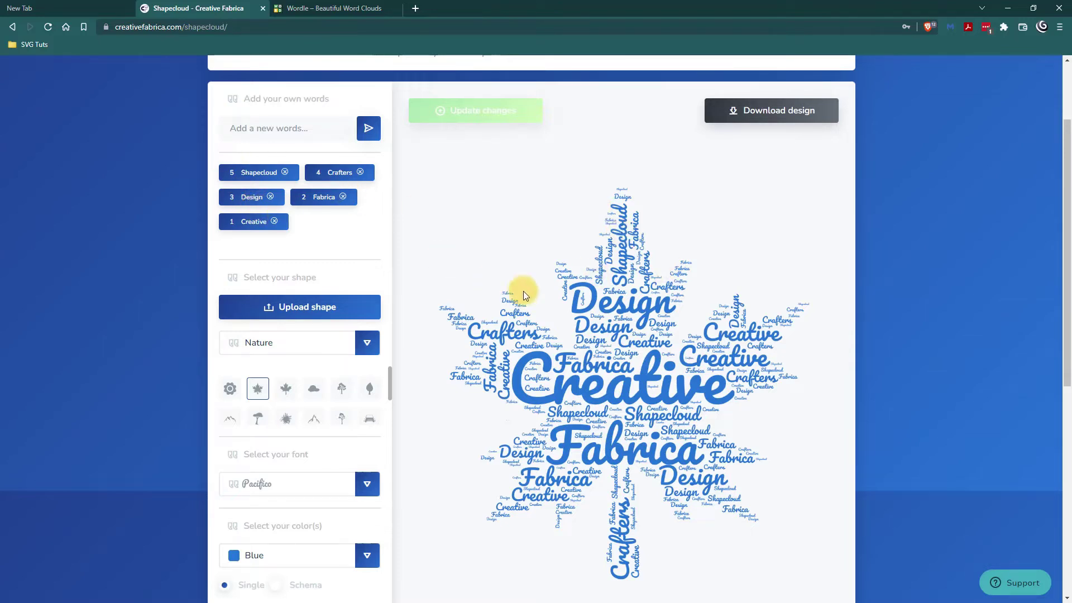
scroll(1066, 228, down, 2)
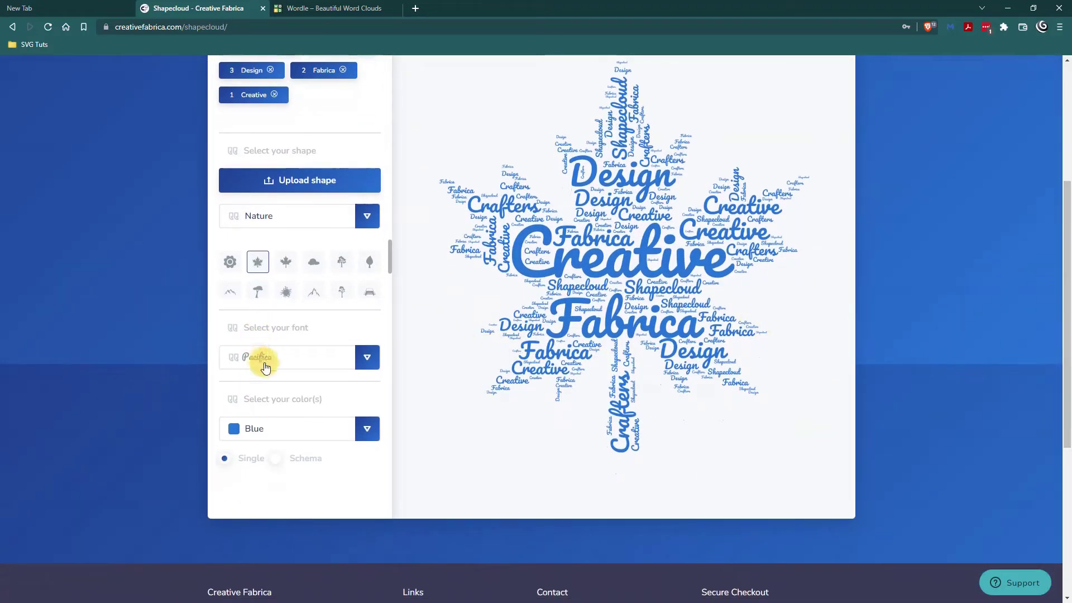
click(358, 362)
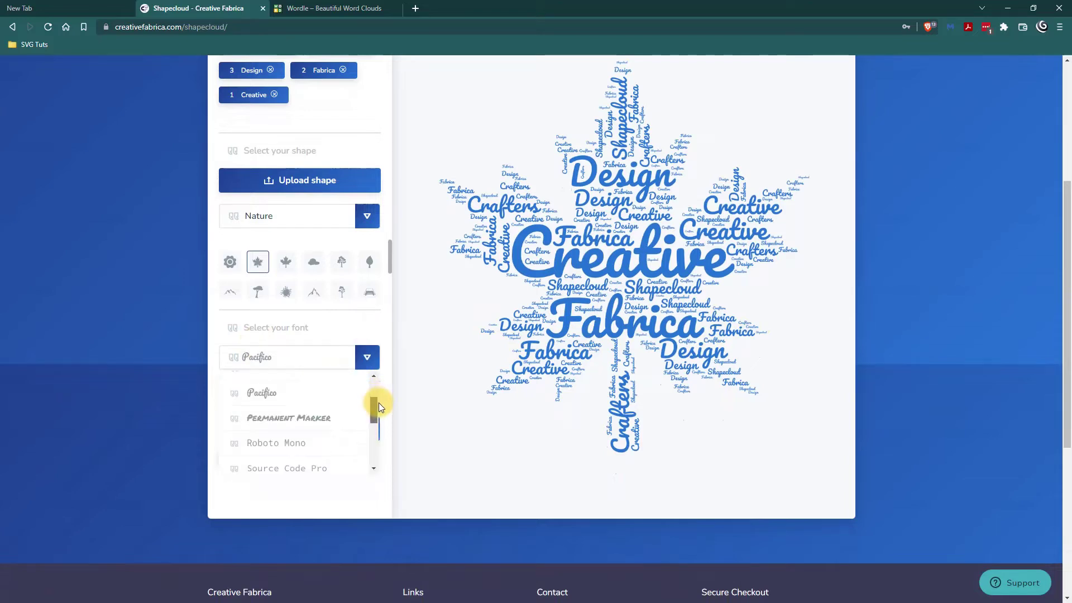
scroll(379, 403, down, 2)
drag(379, 414, 377, 382)
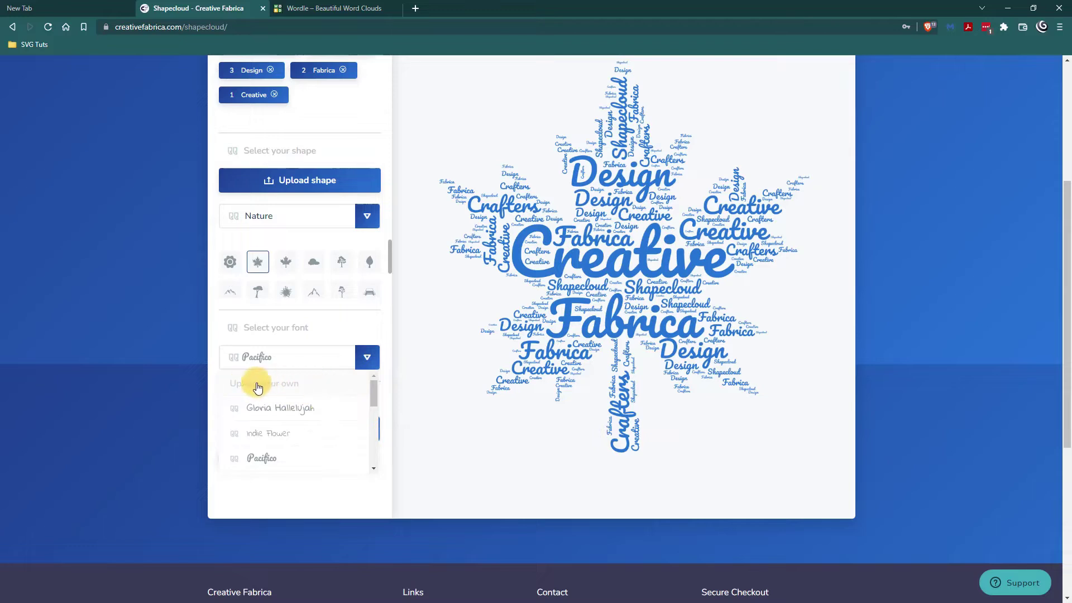
click(366, 363)
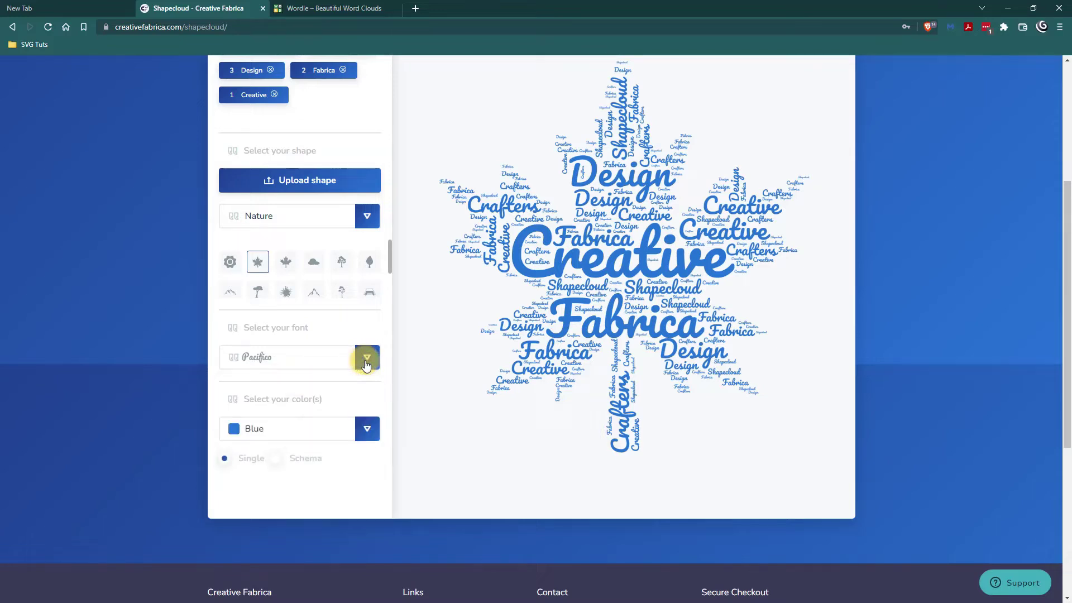
Switch colouring to the Vintage Ralph Lauren multi-colour scheme and regenerate the cloud.
click(371, 428)
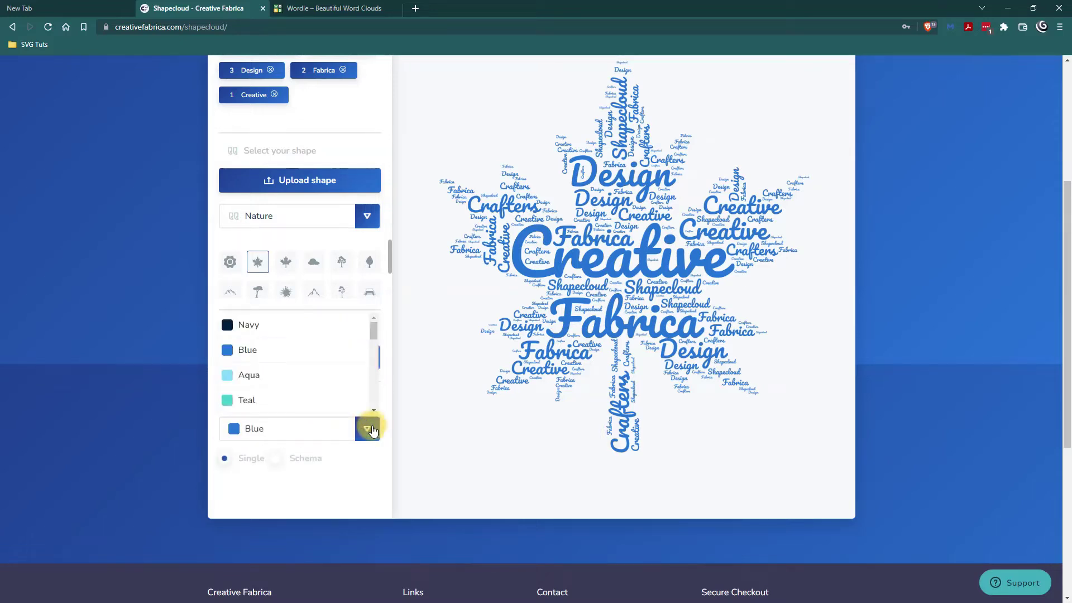
click(371, 429)
click(276, 458)
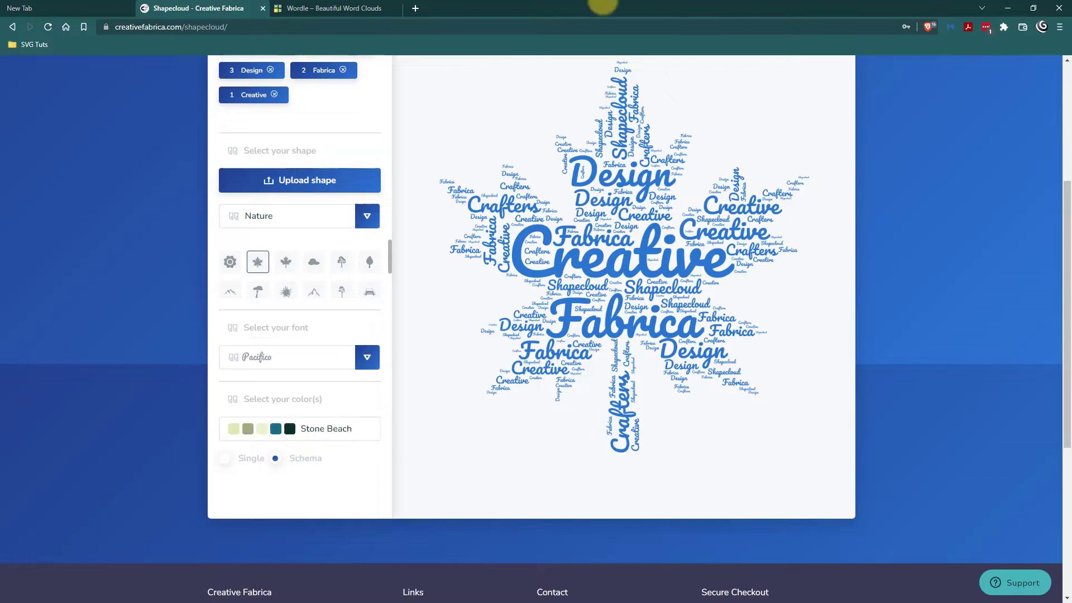
click(364, 432)
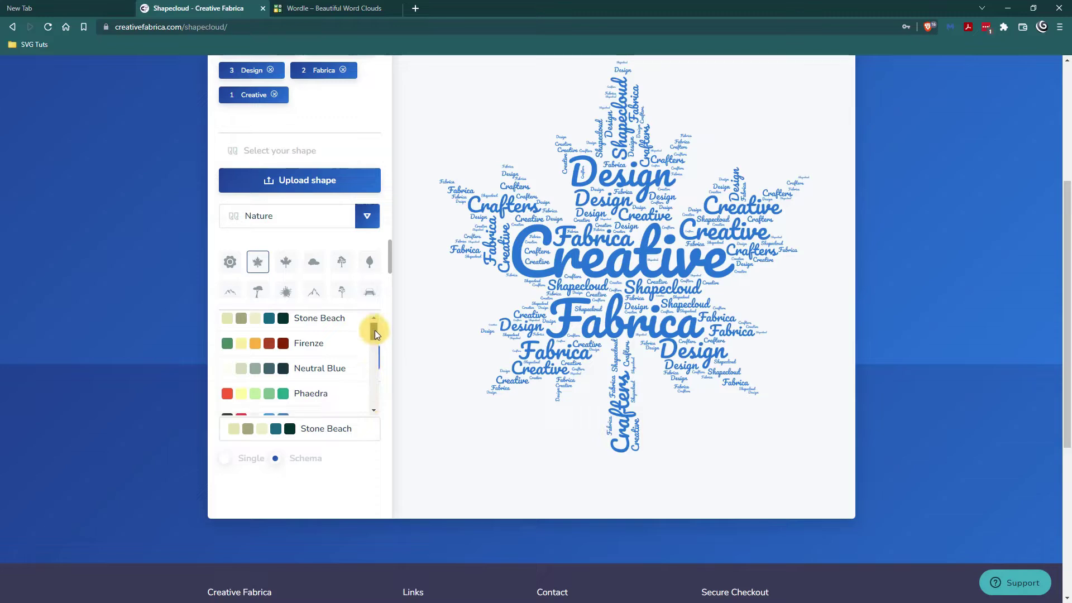
drag(374, 330, 376, 363)
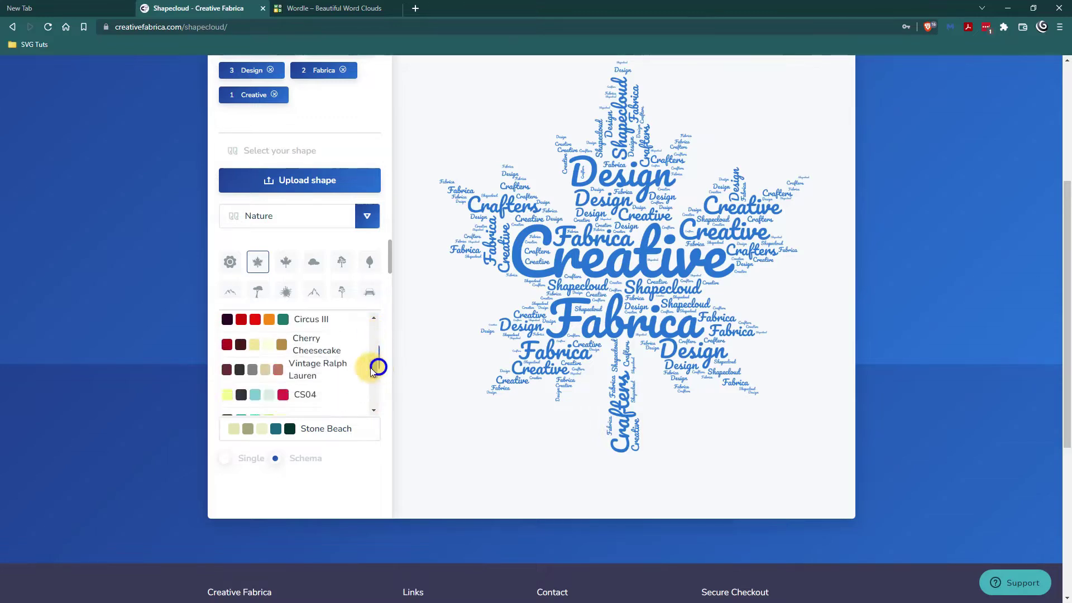
click(274, 369)
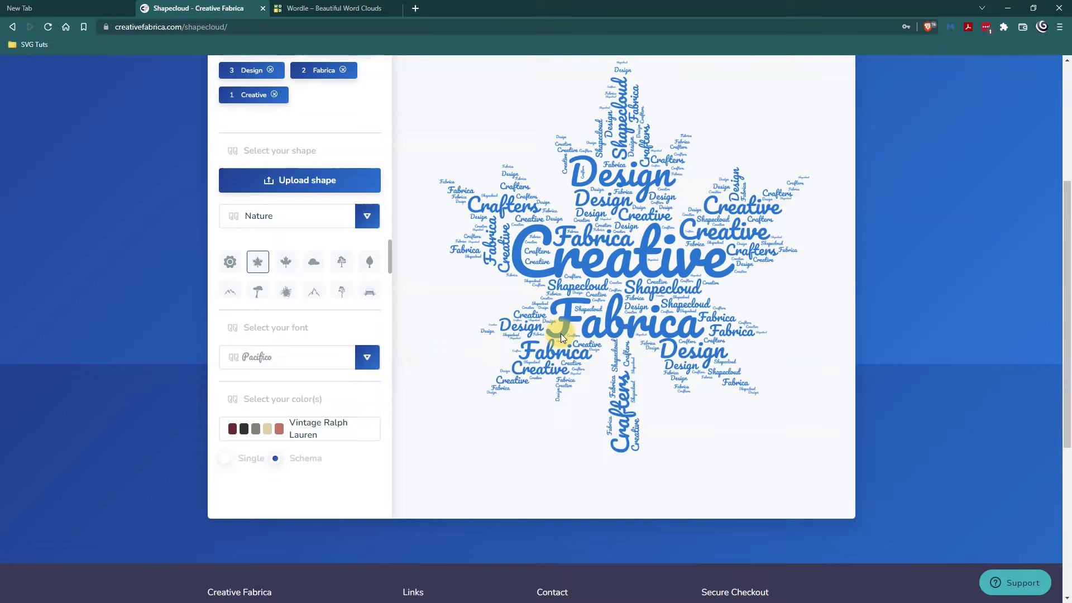
scroll(1068, 305, up, 2)
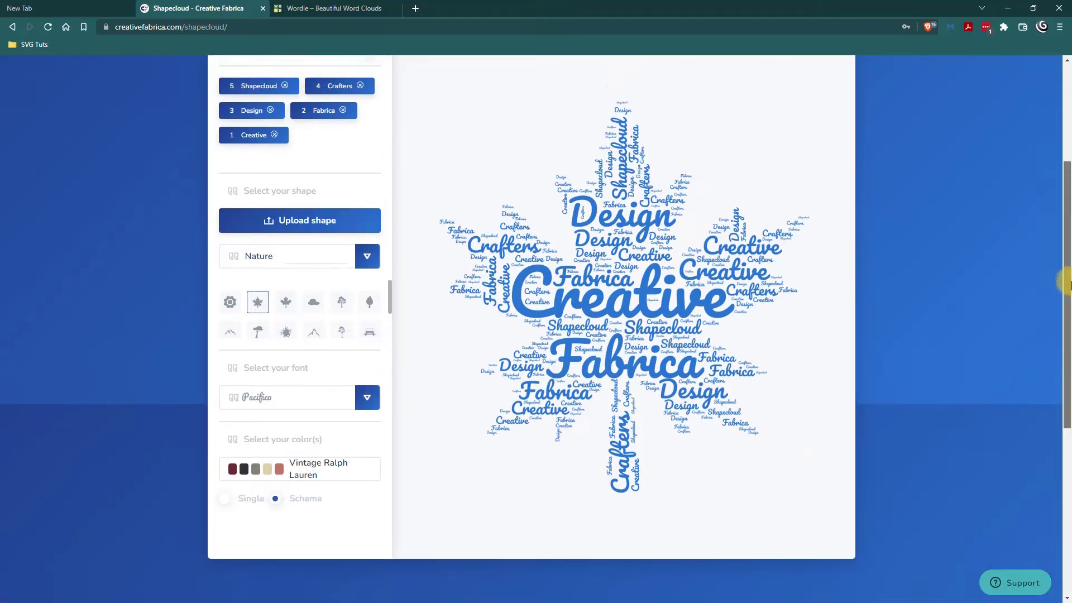
click(486, 74)
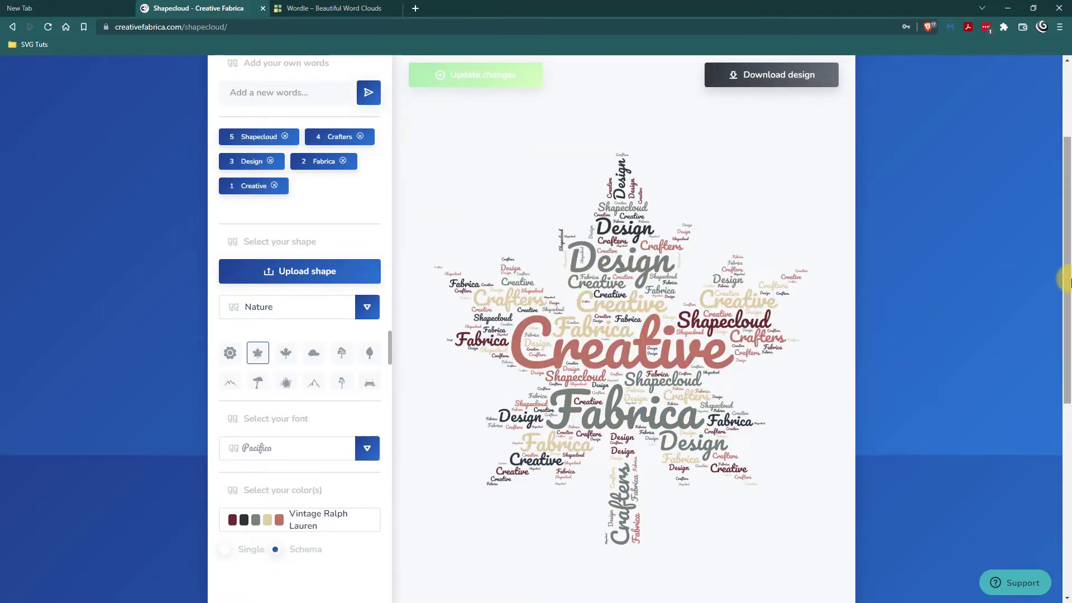
drag(1068, 266, 1068, 249)
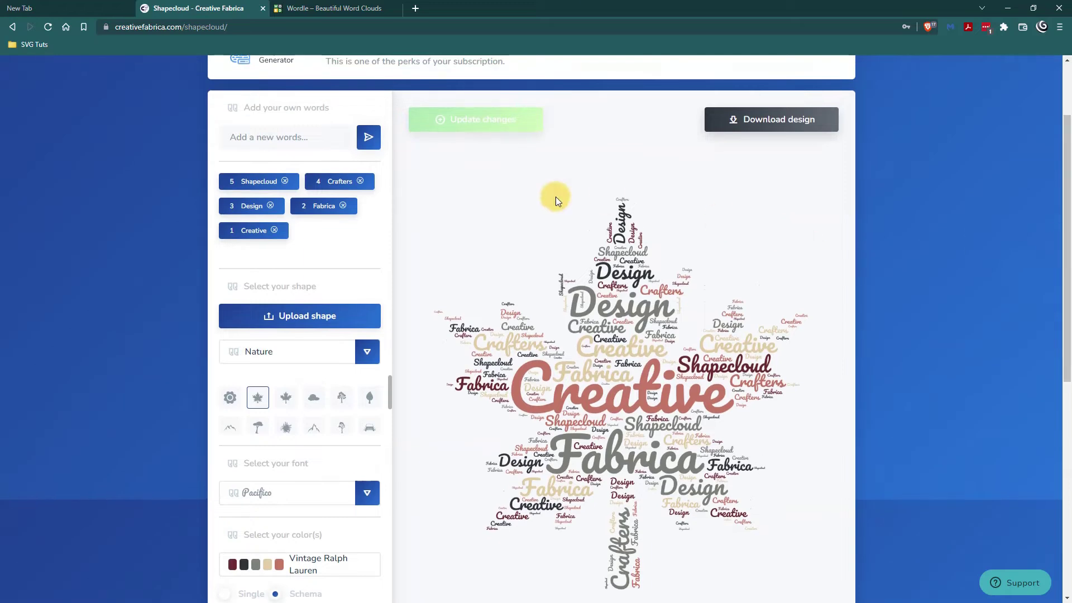
click(329, 141)
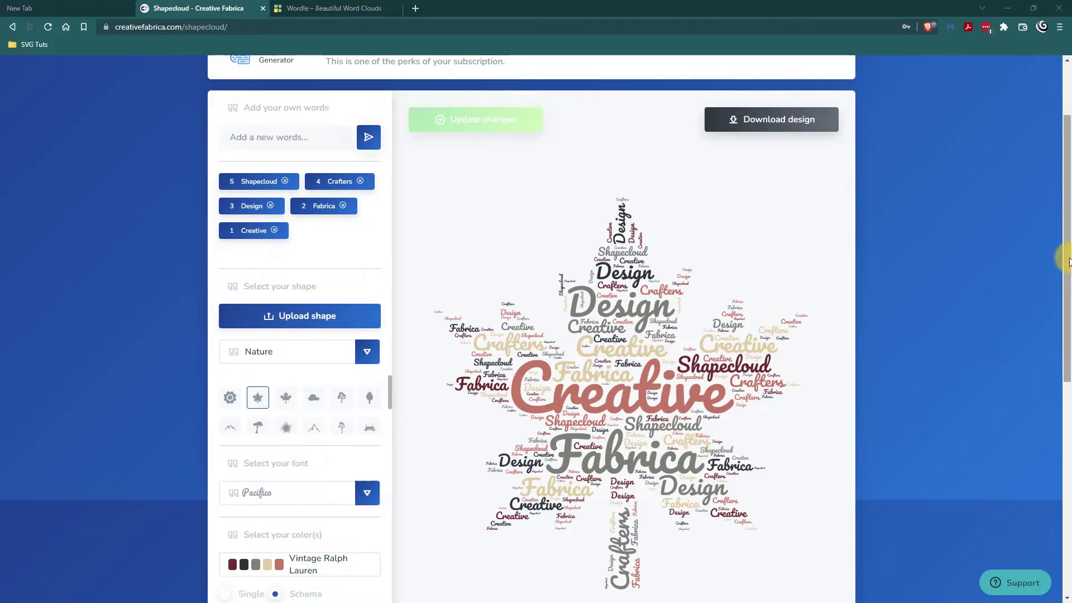
mouse_move(1068, 261)
mouse_down()
mouse_move(1070, 207)
mouse_move(1069, 272)
mouse_up()
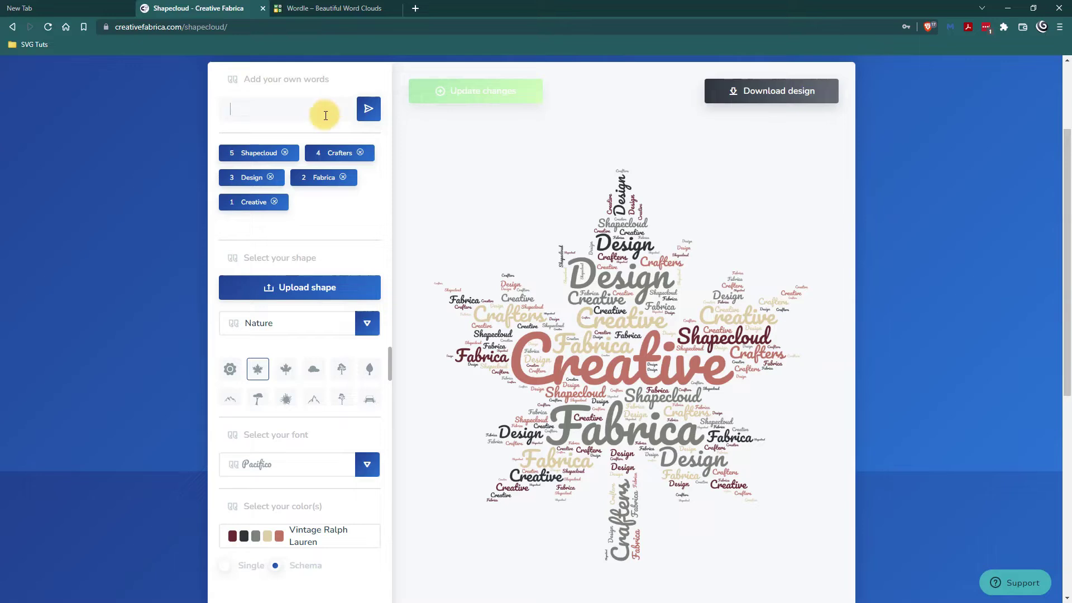
Delete the five sample words Shapecloud, Crafters, Design, Fabrica and Creative from the word list.
click(285, 153)
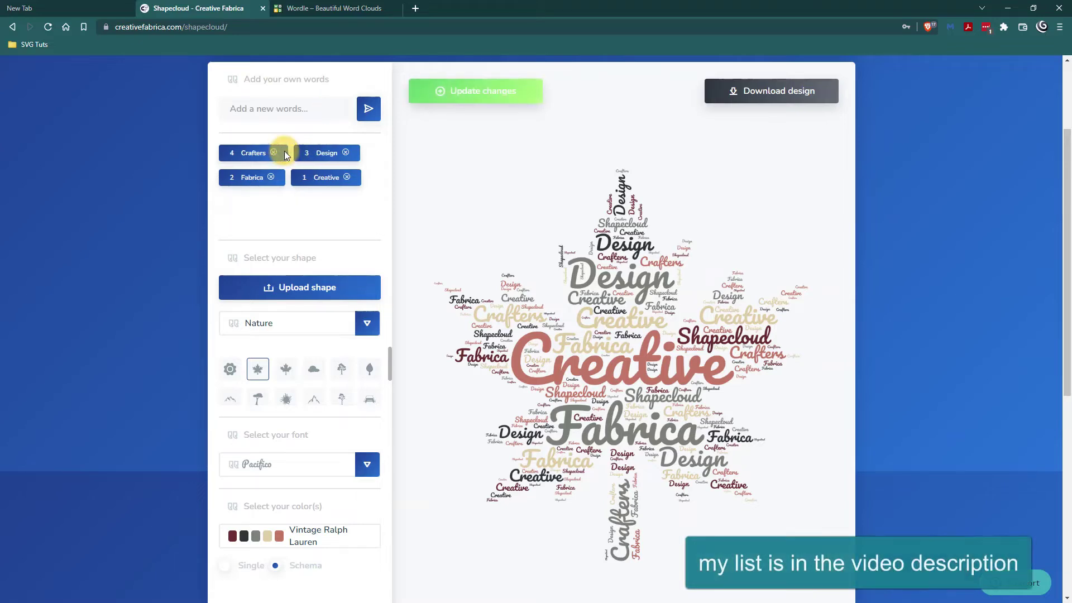
click(273, 153)
click(272, 154)
click(272, 153)
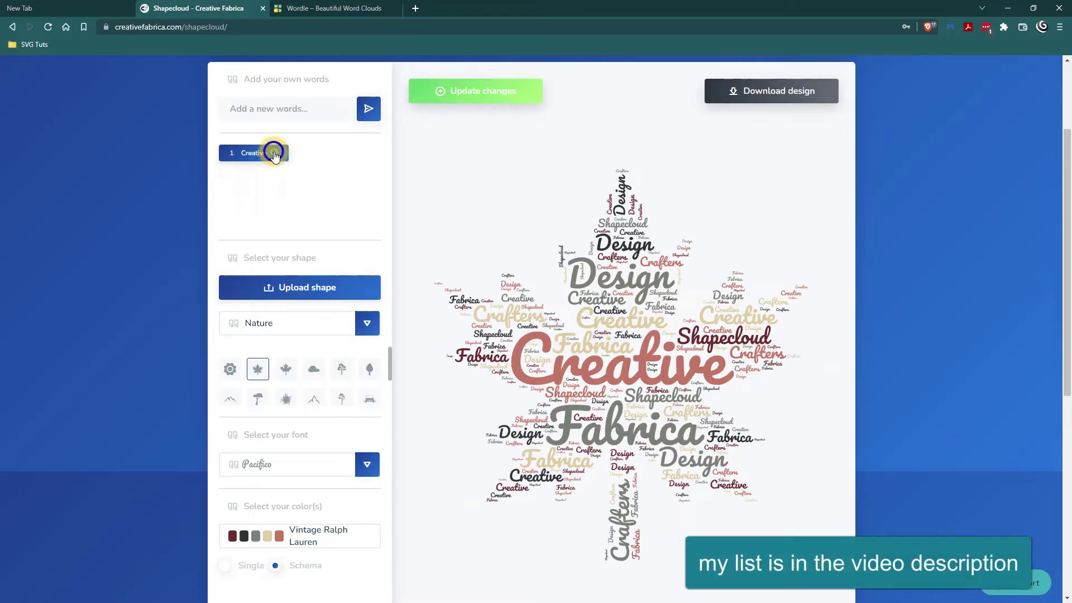
click(274, 153)
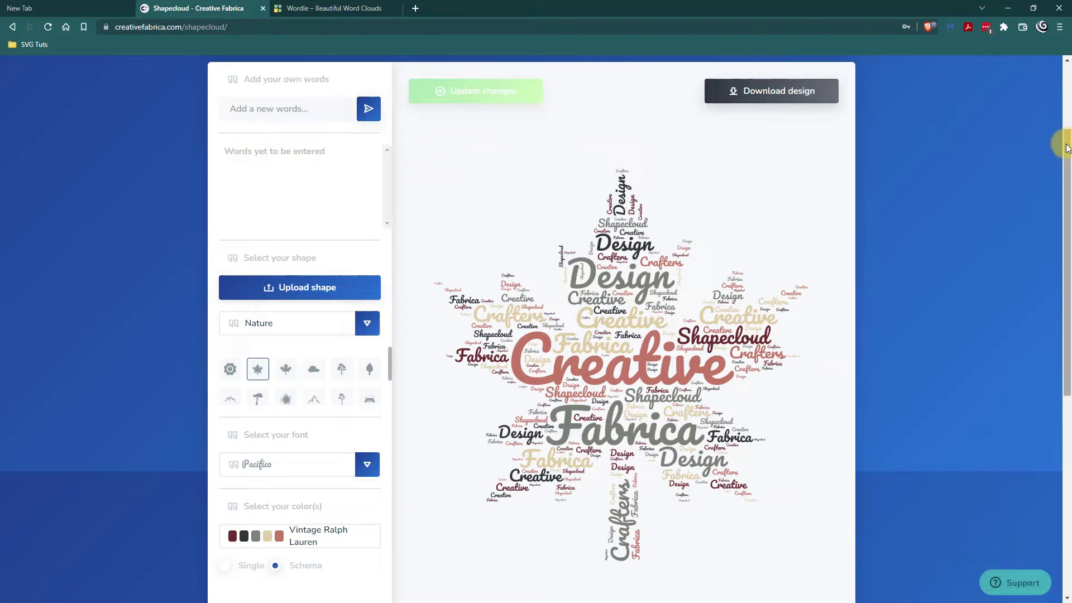
mouse_move(1067, 148)
mouse_down()
mouse_move(1067, 187)
mouse_move(1067, 136)
mouse_move(1067, 158)
mouse_up()
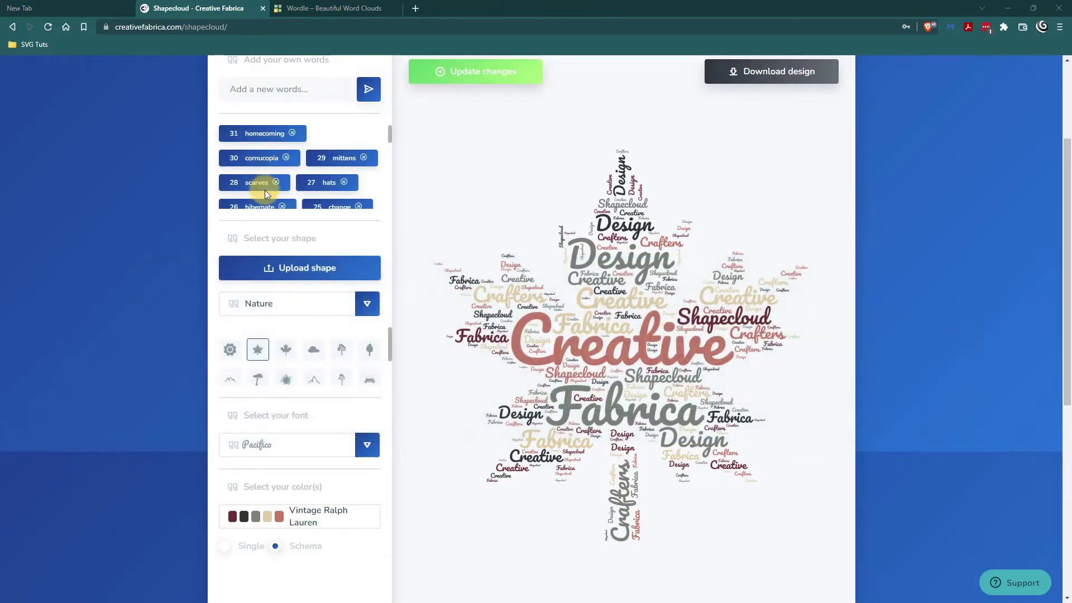
Regenerate the maple-leaf cloud with the fall words and zoom in to check the words and result.
click(508, 72)
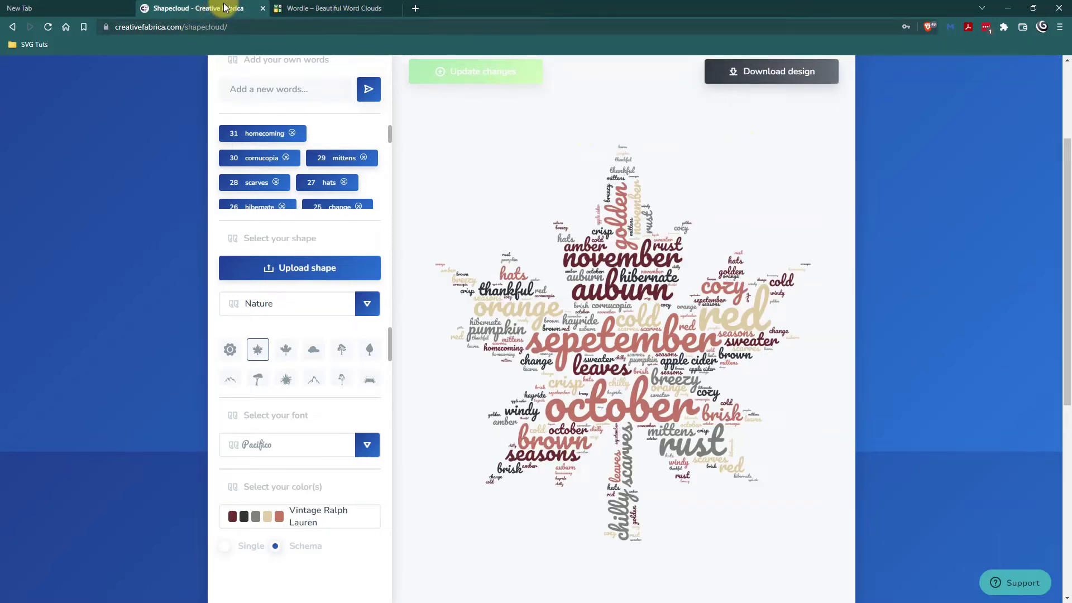
key(ctrl+plus)
key(ctrl+plus)
key(ctrl+plus)
key(ctrl+plus)
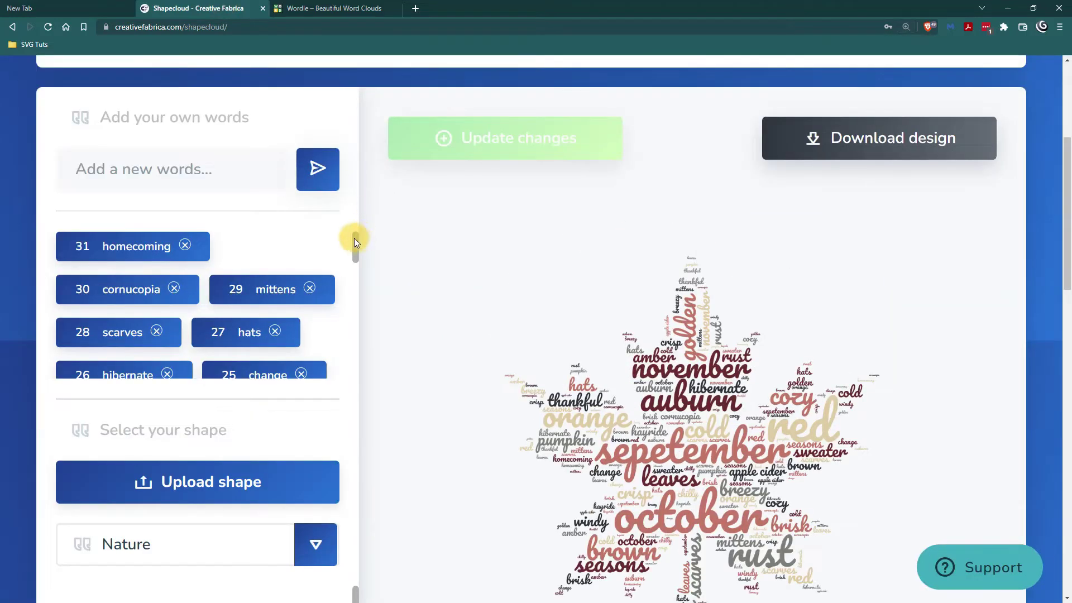
drag(354, 239, 353, 364)
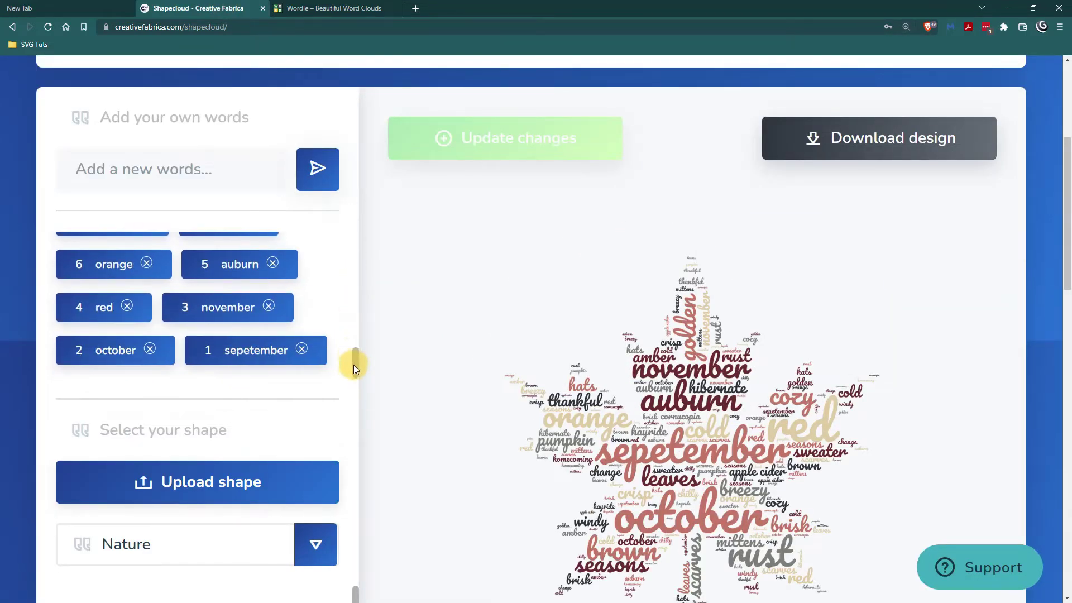
drag(1066, 274, 1064, 296)
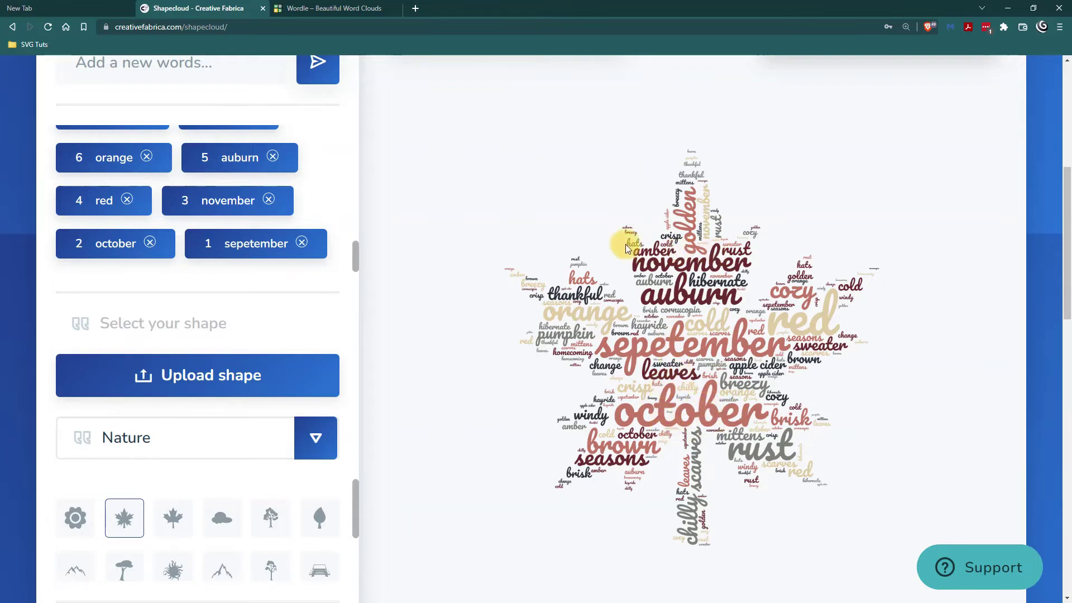
key(ctrl+0)
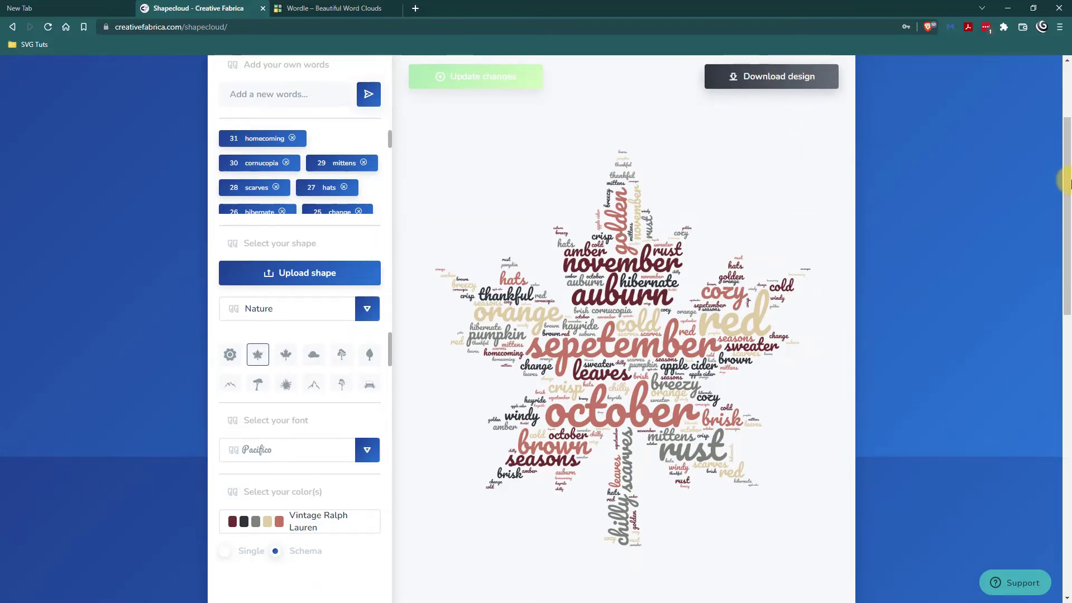
drag(1067, 180, 1067, 383)
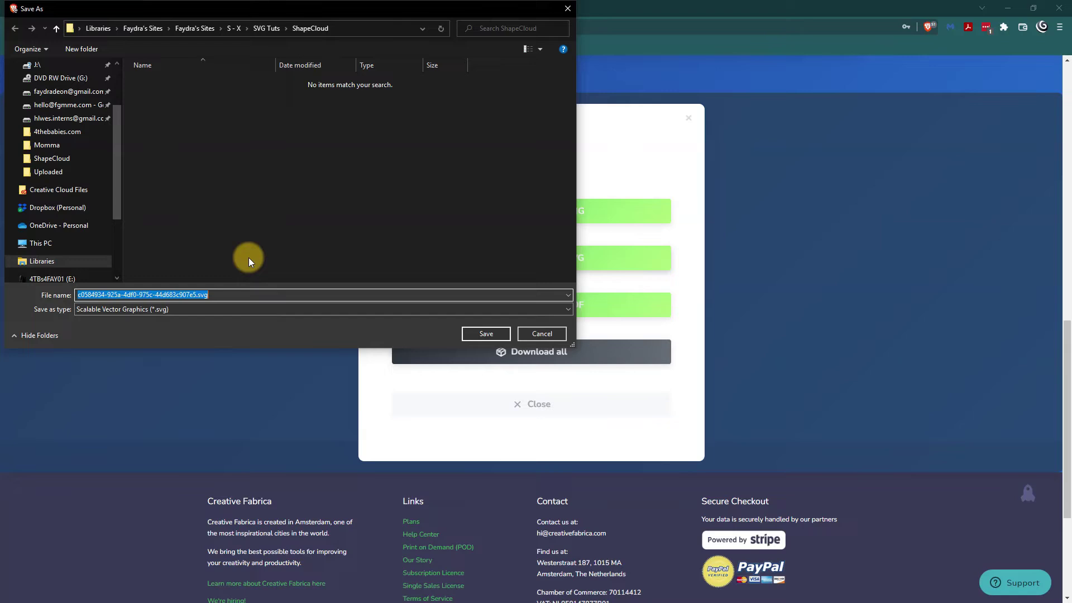
Enter Fall-Word-Art as the SVG file name in the Save As dialog.
text(Fall-Word)
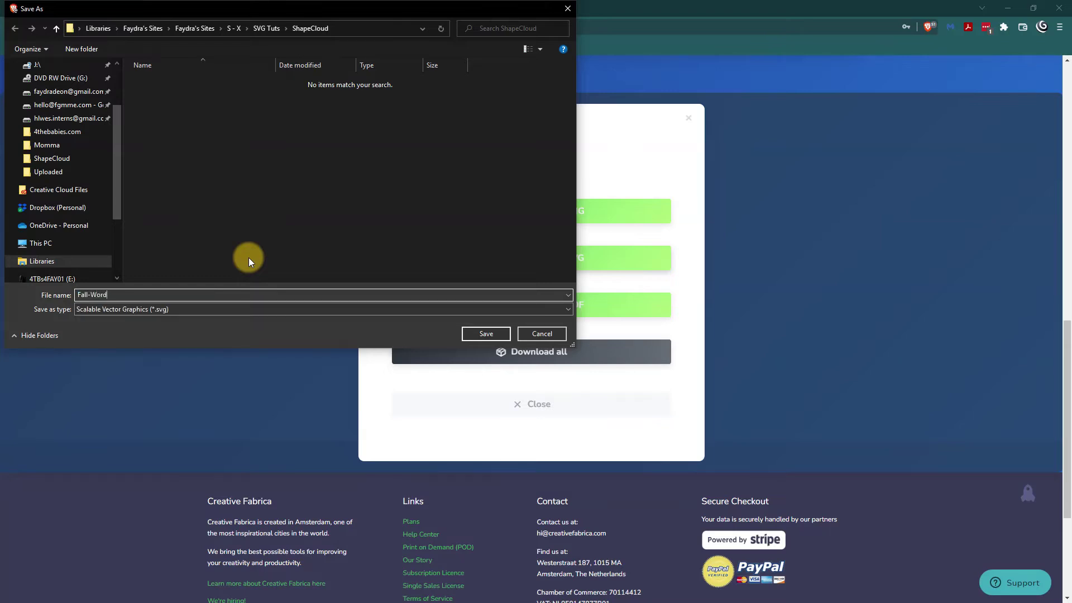
text(-A)
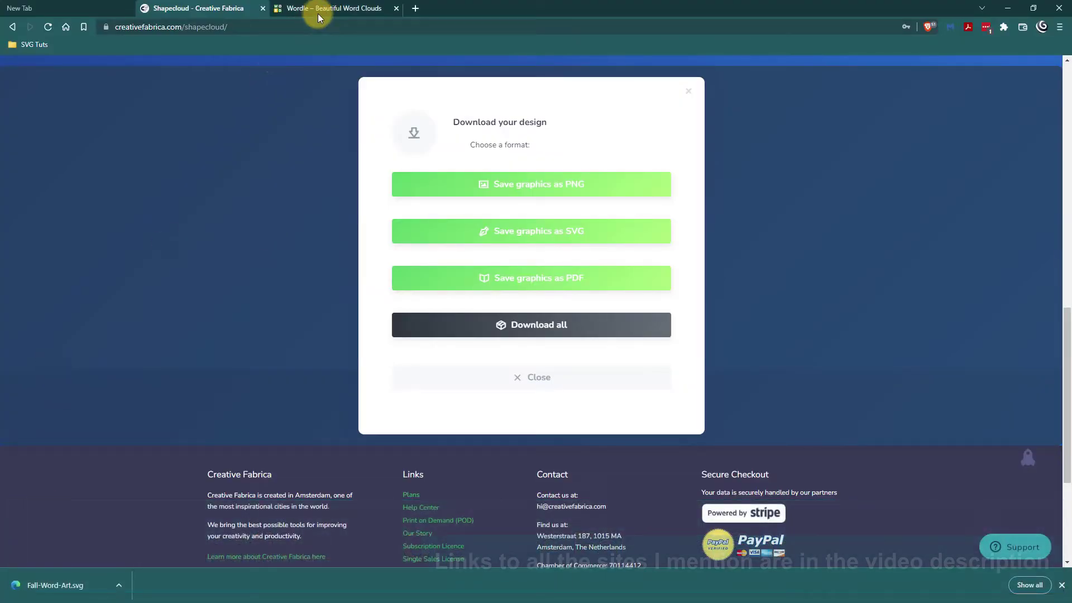
Show the Wordle.net page and scroll down to its Windows and Mac installer downloads.
click(323, 12)
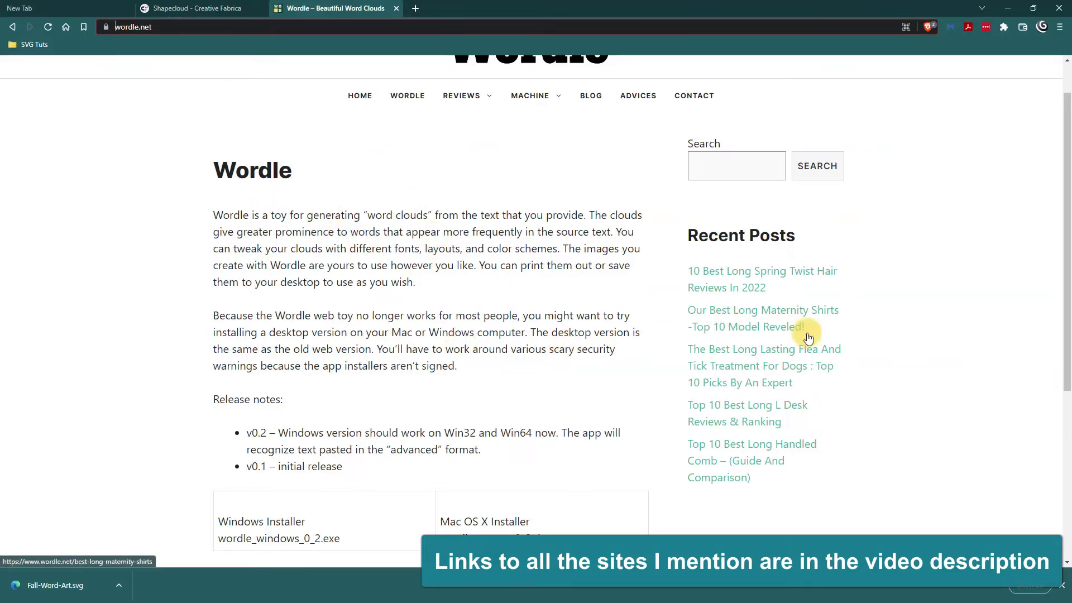
drag(1066, 306, 1068, 401)
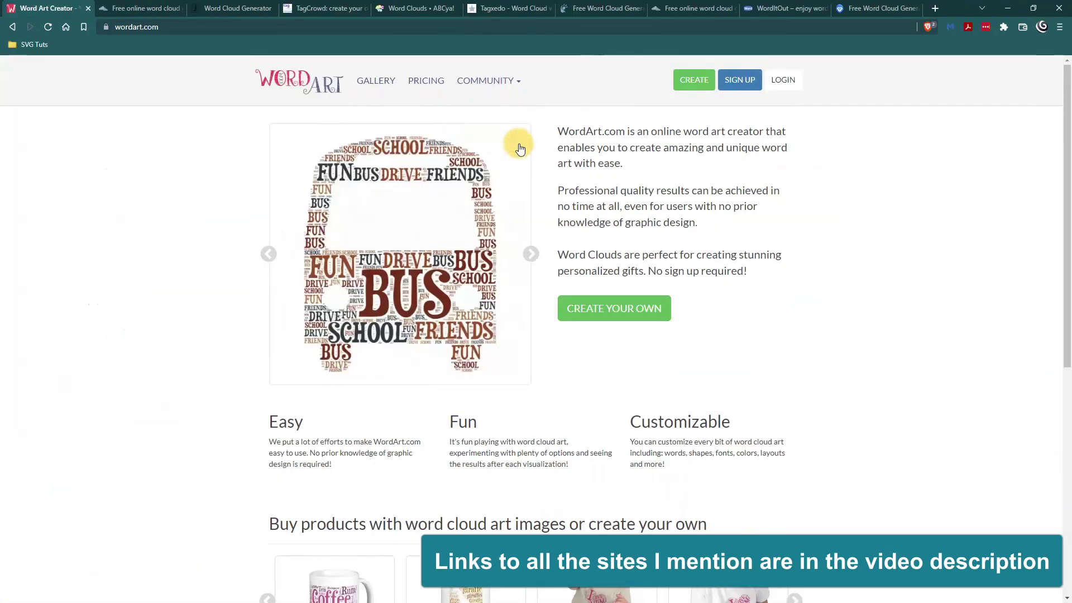
Open WordArt.com's creator, check WordClouds.com's File menu, then show the Jason Davies generator.
drag(1065, 148, 1060, 119)
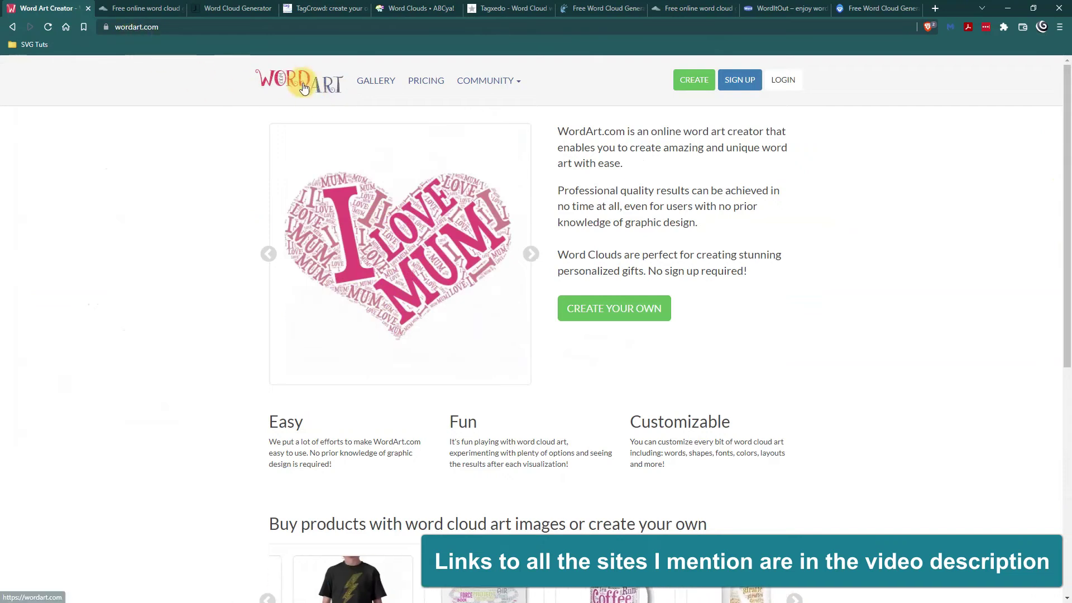
click(596, 309)
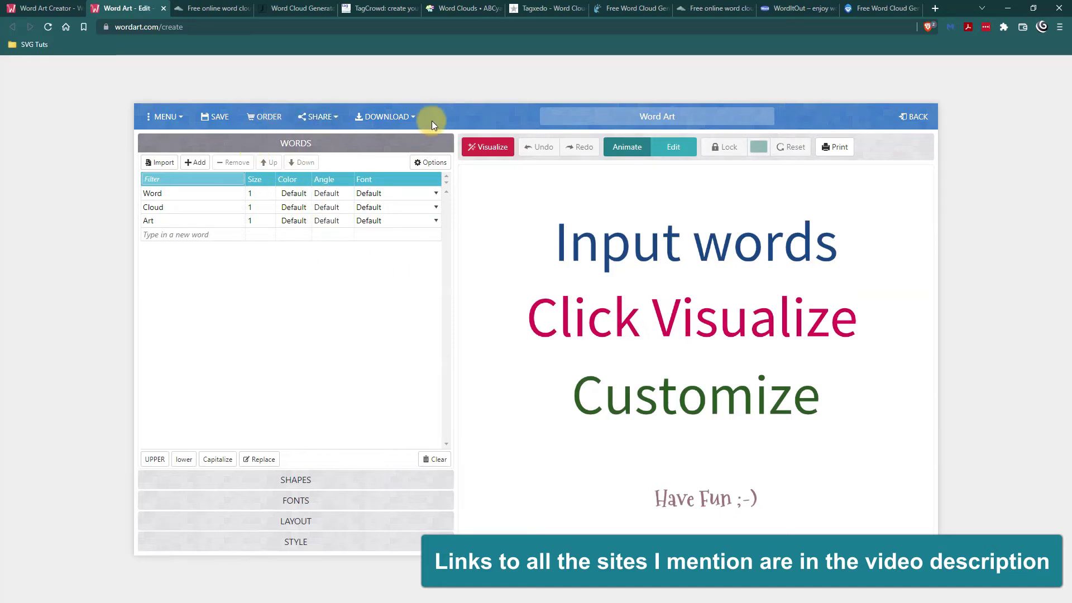
click(211, 8)
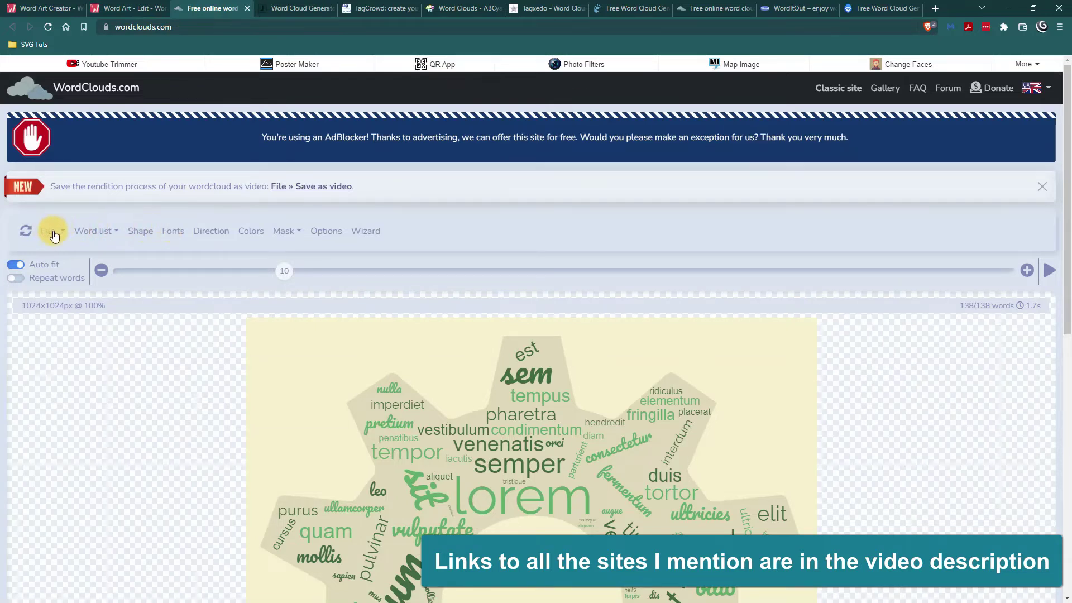
click(63, 237)
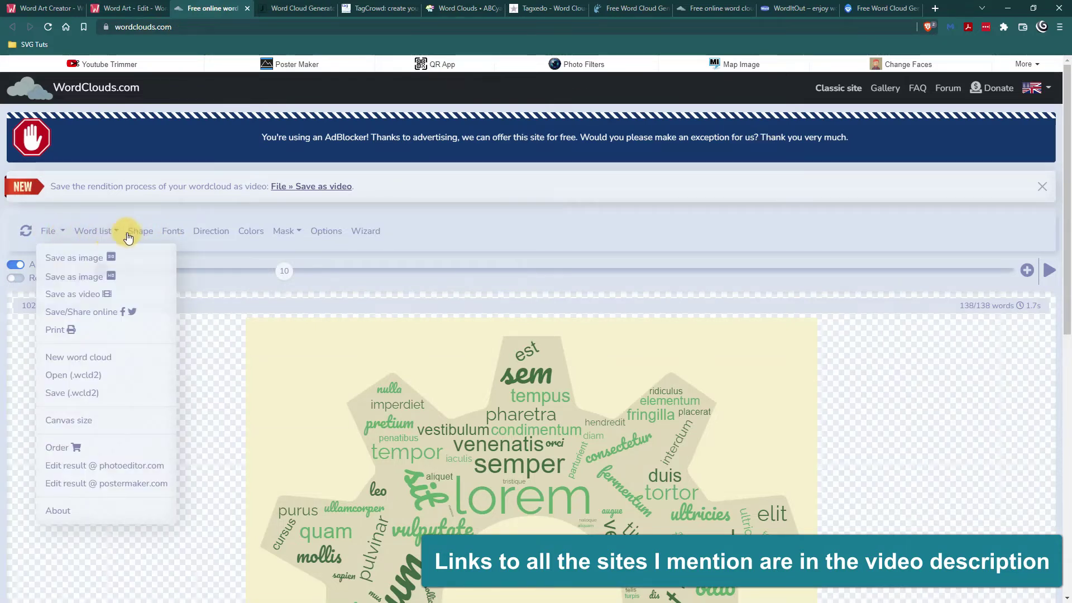
click(289, 8)
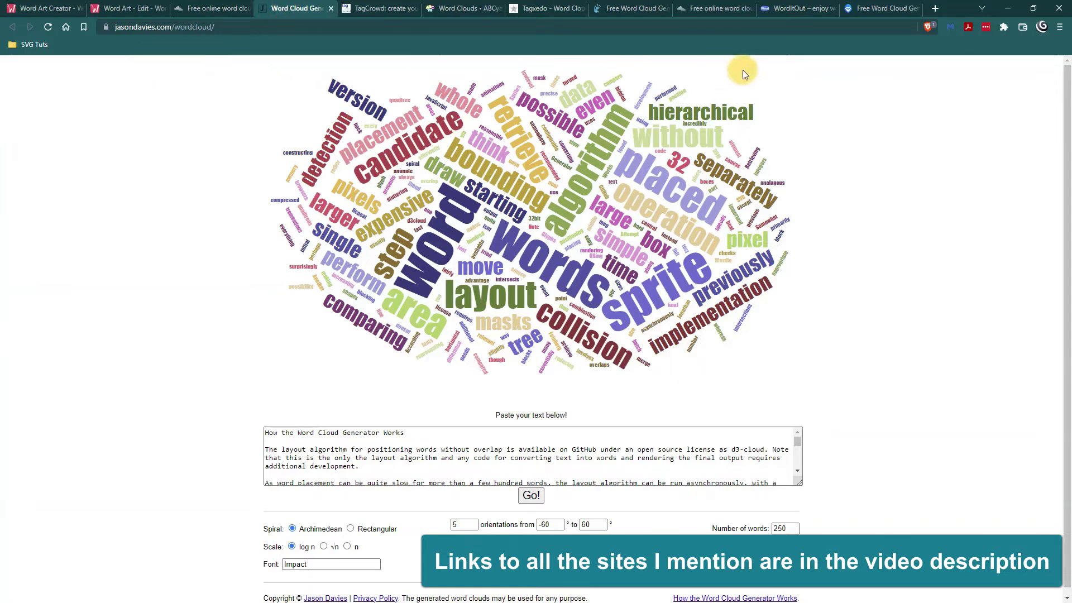
Scroll the Jason Davies page, glance at TagCrowd and ABCya, then browse Tagxedo's homepage.
scroll(1064, 83, down, 1)
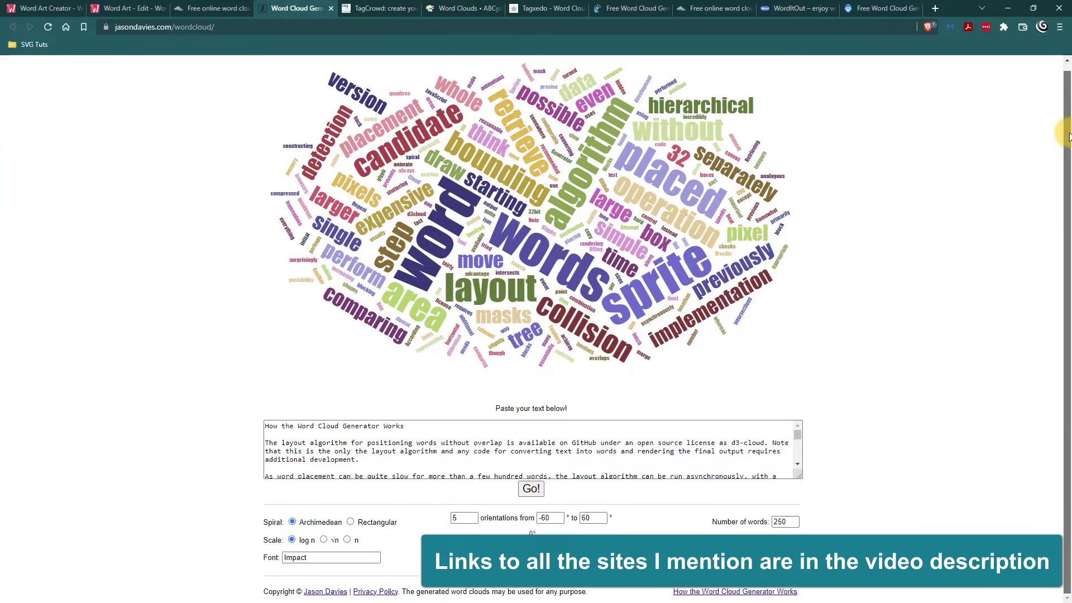
drag(1067, 136, 1067, 62)
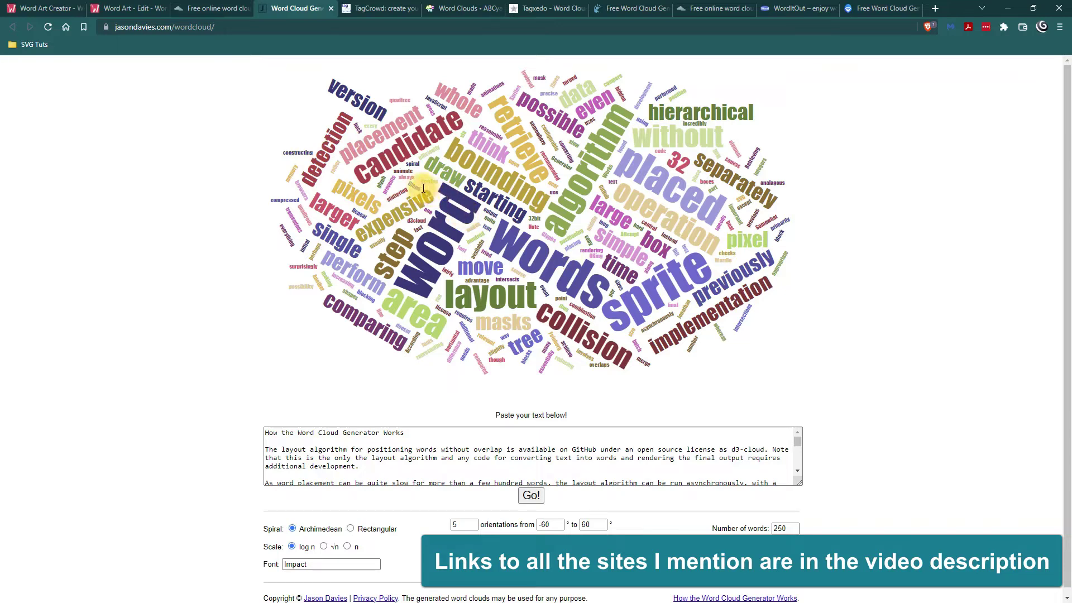
click(377, 8)
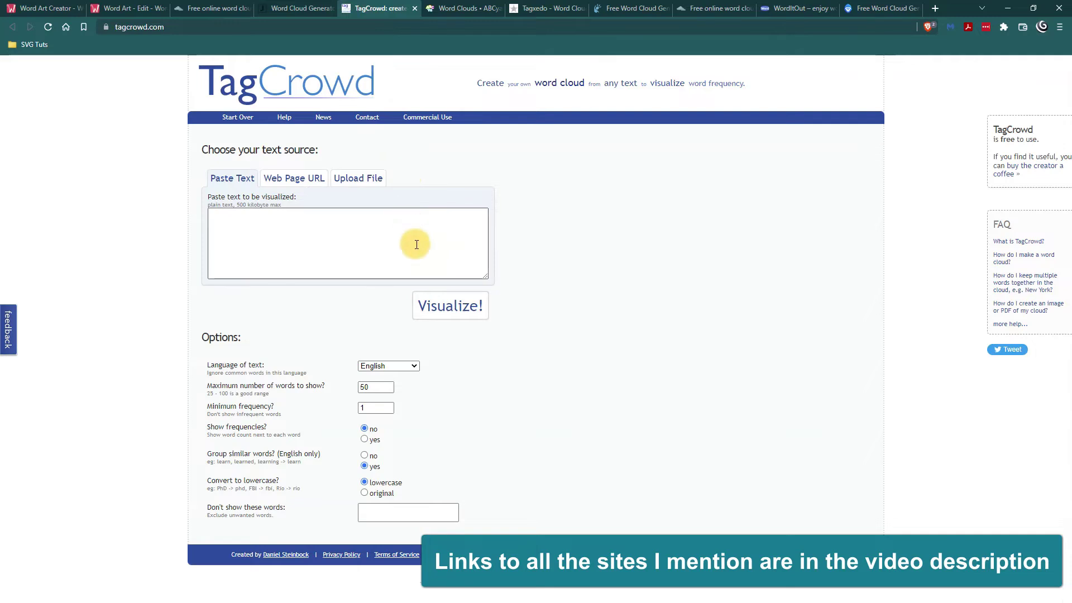
click(460, 8)
key(ctrl+Tab)
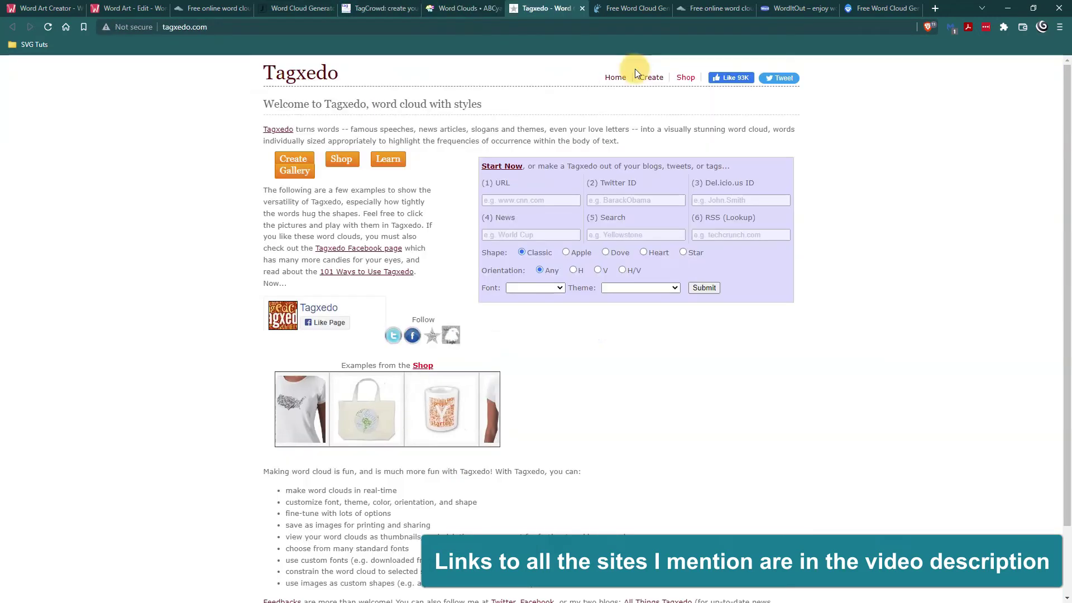
scroll(823, 69, down, 2)
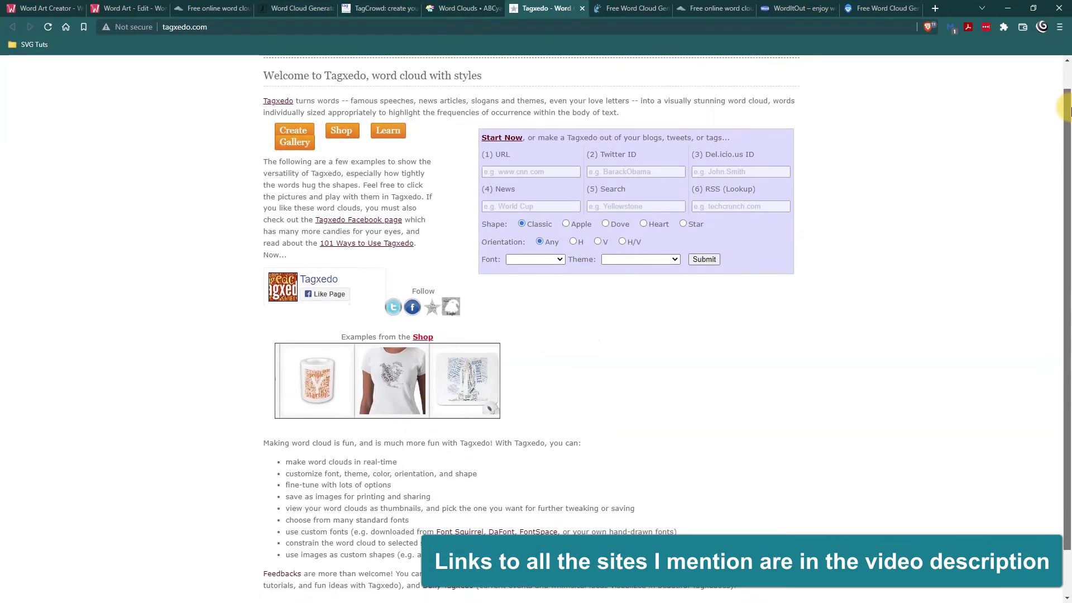
scroll(1050, 70, up, 2)
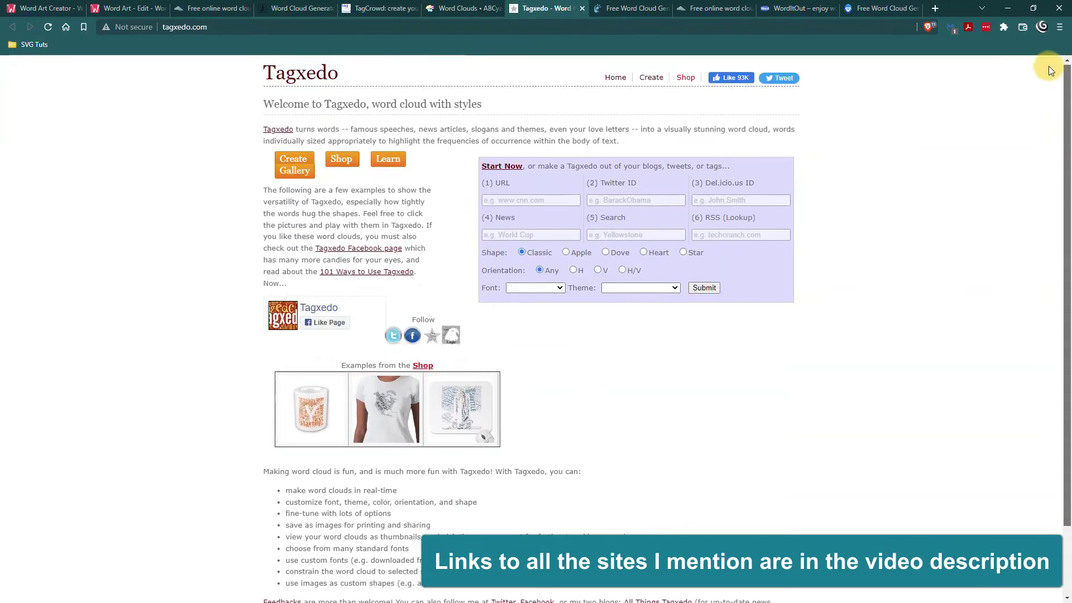
Open the Autumn Maple Leaf word cloud in PresenterMedia's free generator for customizing.
click(631, 8)
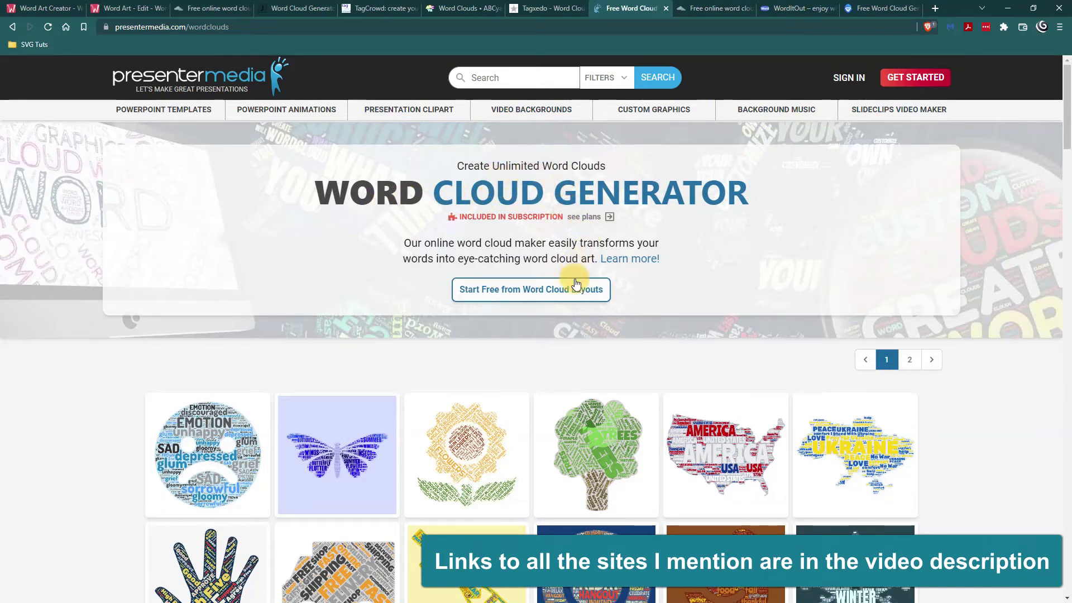
click(241, 78)
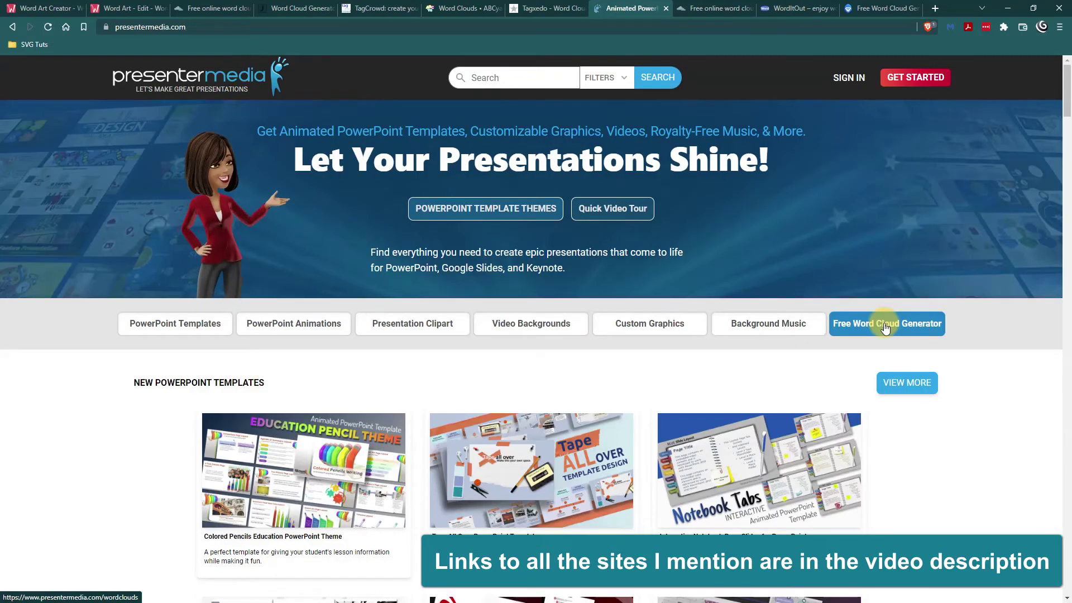
click(885, 328)
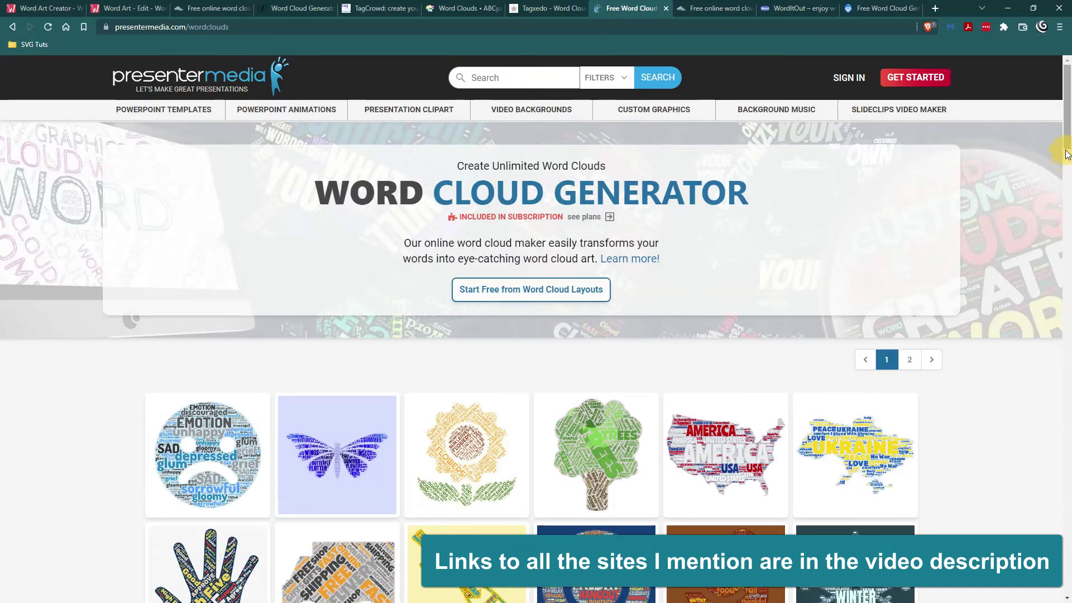
drag(1066, 153, 1067, 212)
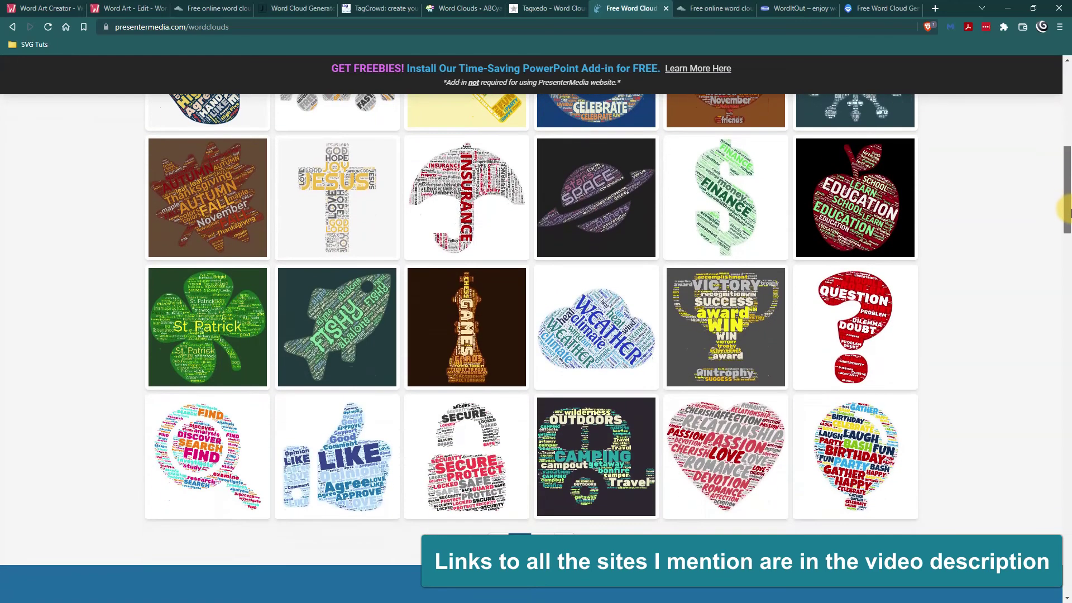
click(222, 224)
click(679, 215)
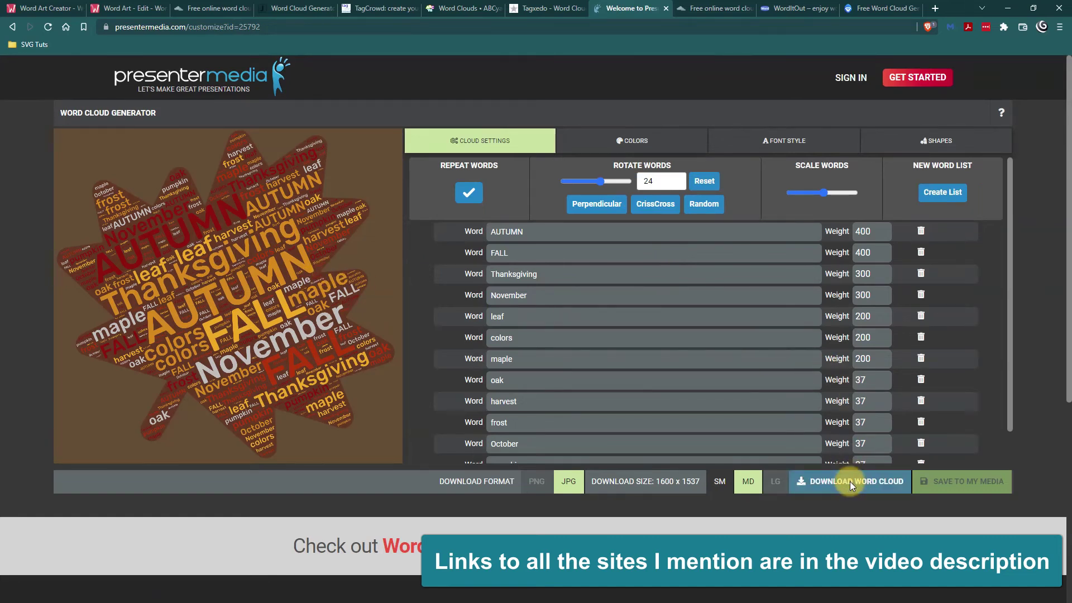
Start downloading the maple leaf image, cancel the save, and close pages to reach WordItOut.
click(850, 482)
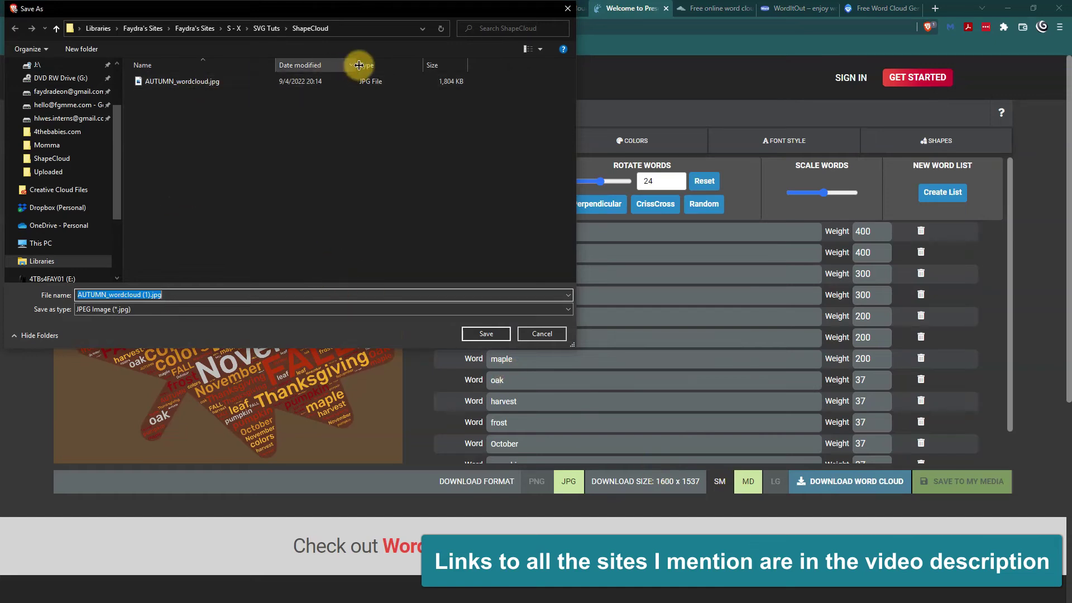
click(567, 8)
click(717, 9)
key(ctrl+w)
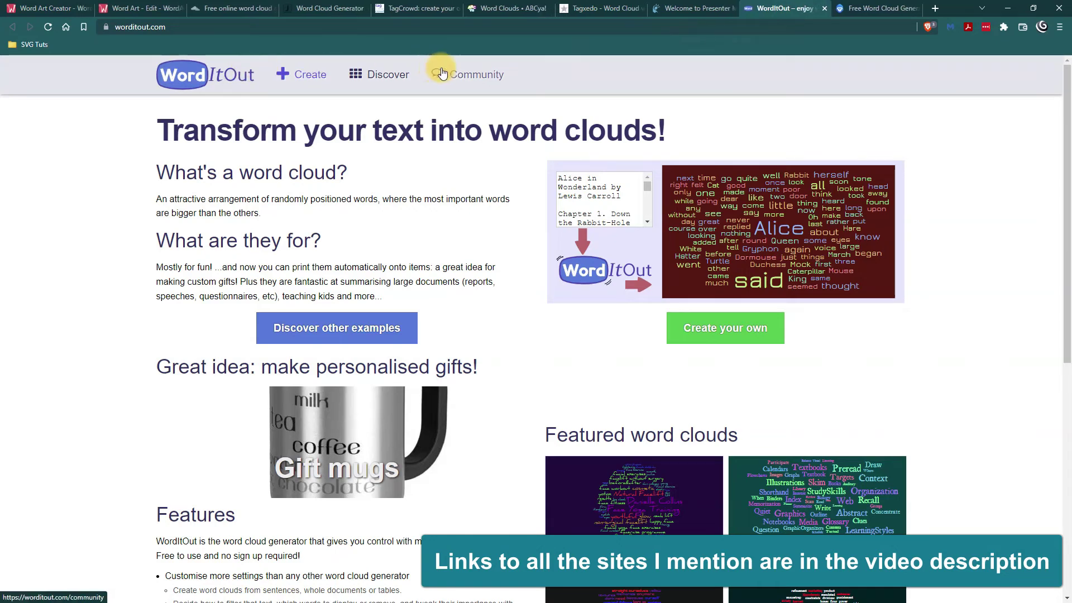
Switch to MonkeyLearn's Free Word Cloud Generator and select its Source text box.
click(863, 12)
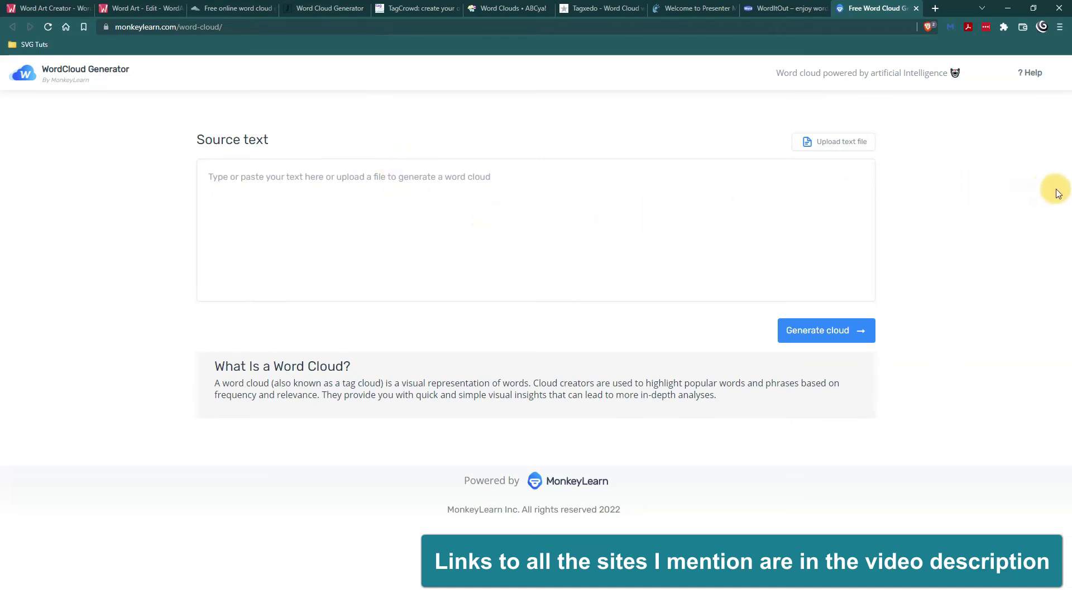
click(313, 223)
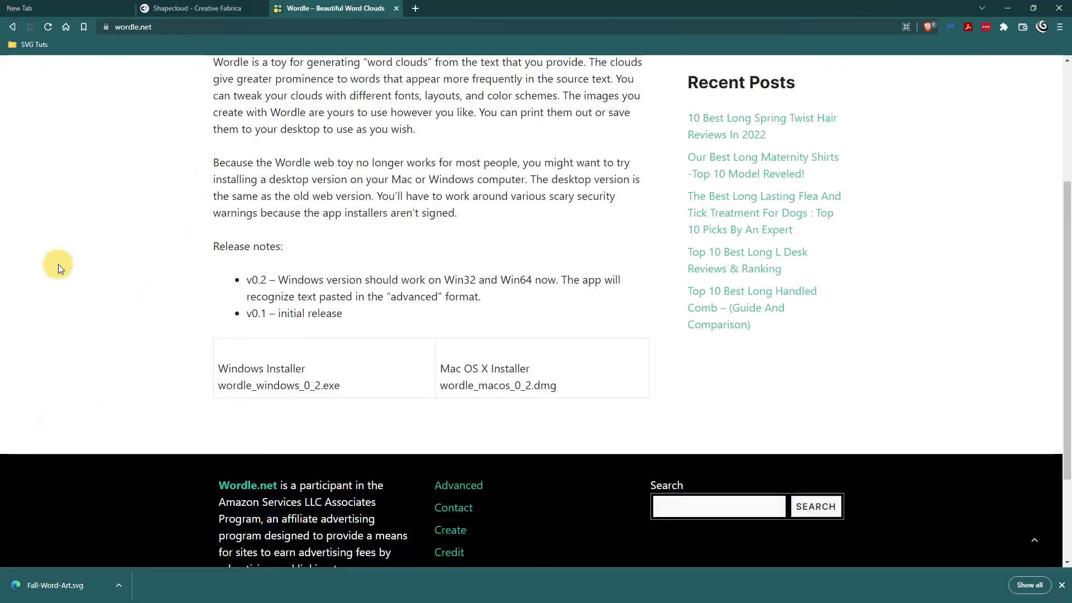
Return to the ShapeCloud tab and scroll up to the finished maple-leaf fall word cloud.
click(197, 8)
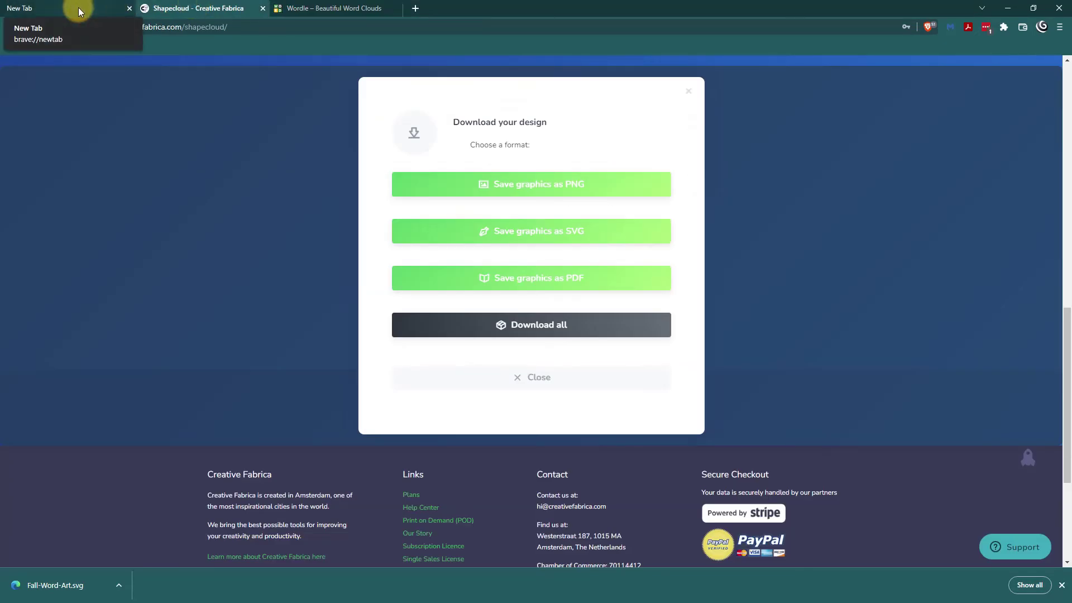
drag(1068, 315, 917, 67)
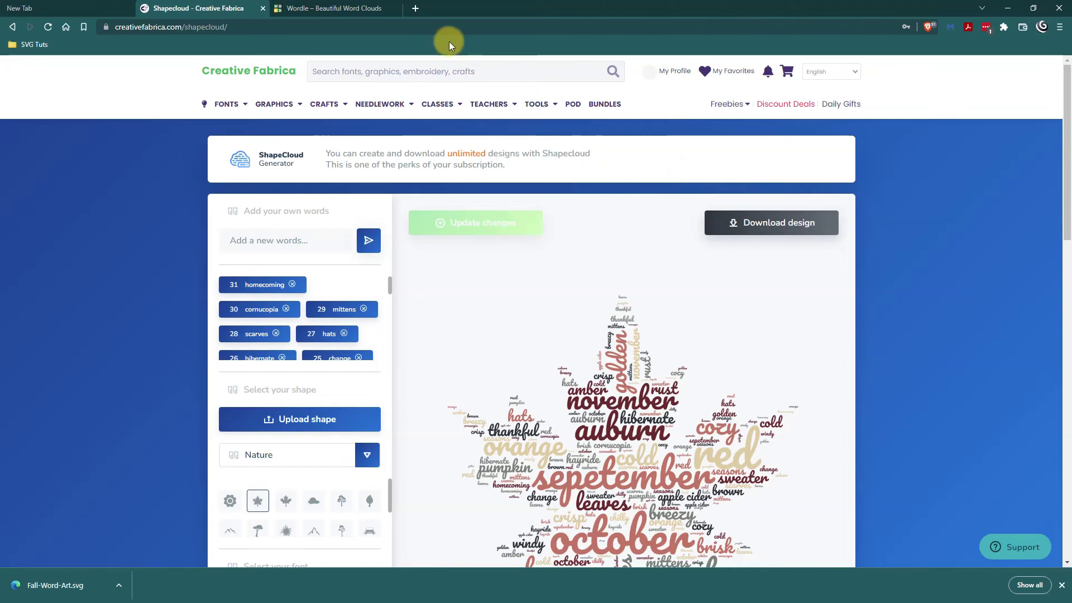
Load svgtuts.com in a new tab, then maximise the SVG Tuts Facebook group window.
click(415, 7)
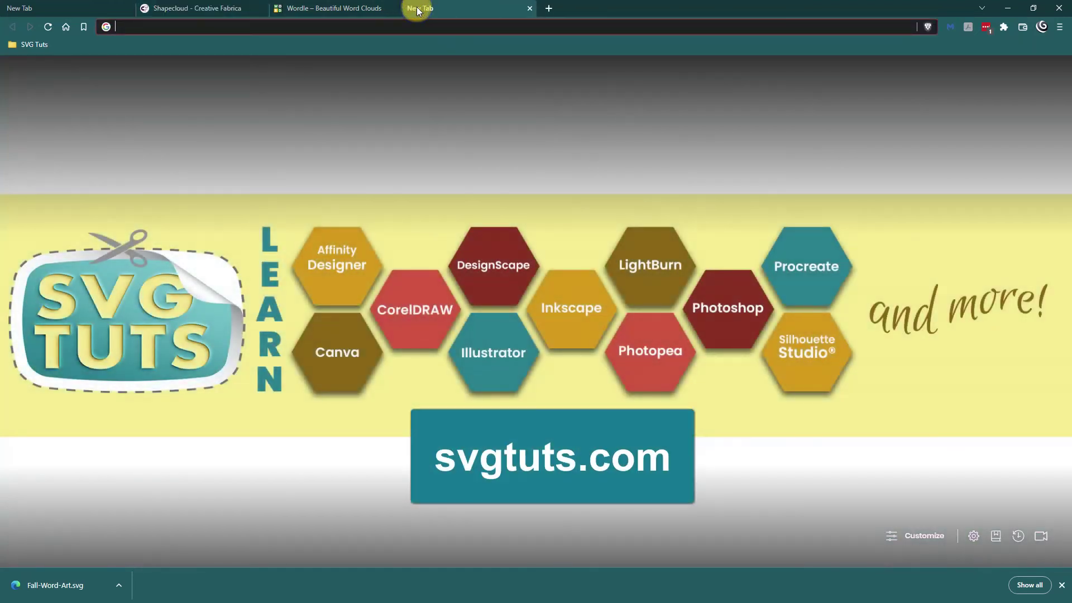
text(d)
key(BackSpace)
key(BackSpace)
text(svgtuts.com)
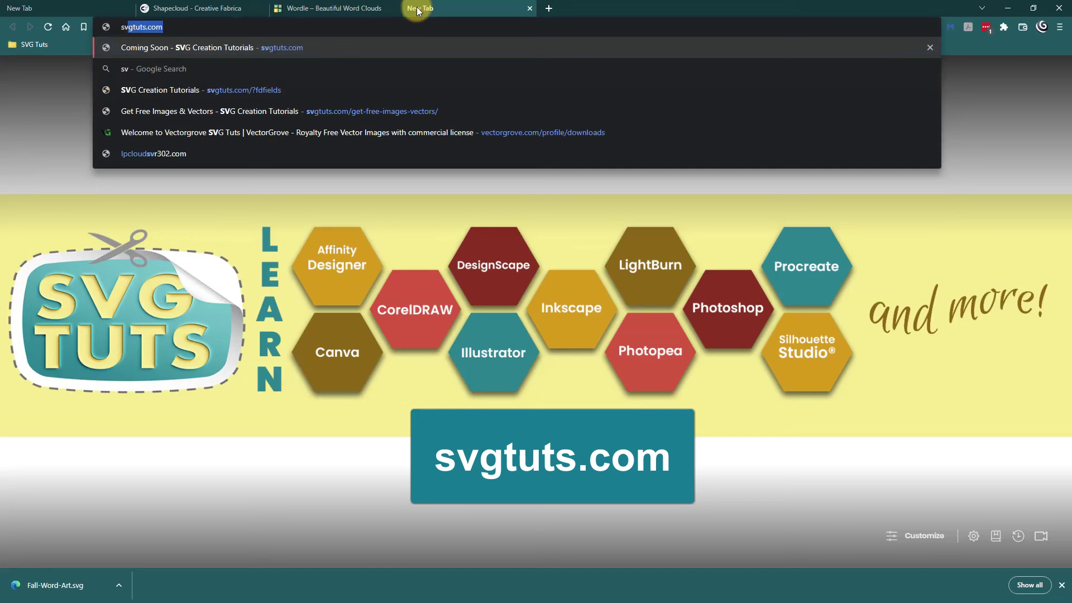
key(Return)
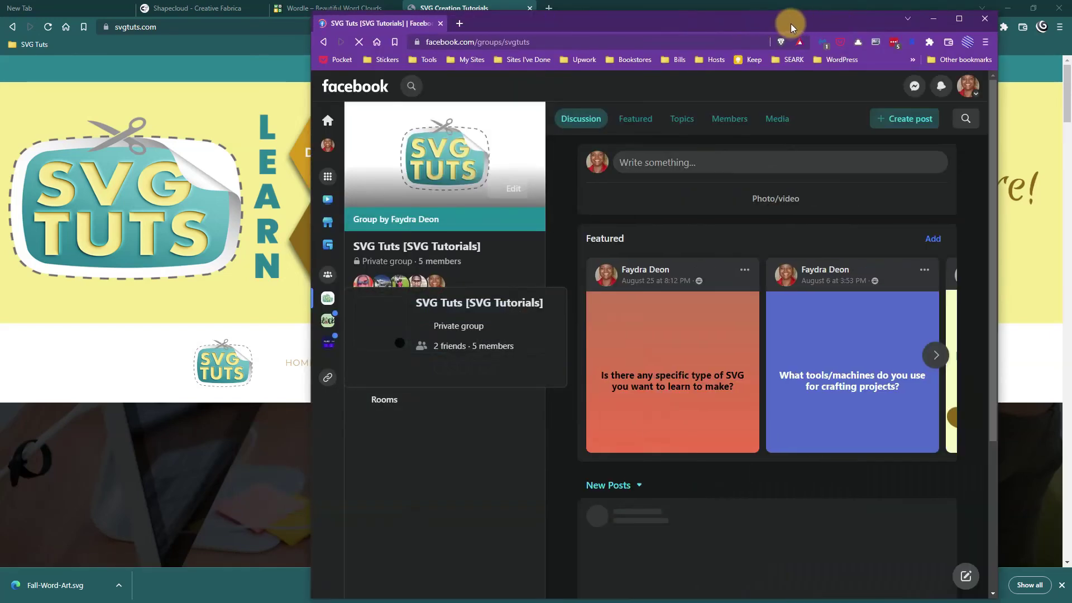
double_click(790, 23)
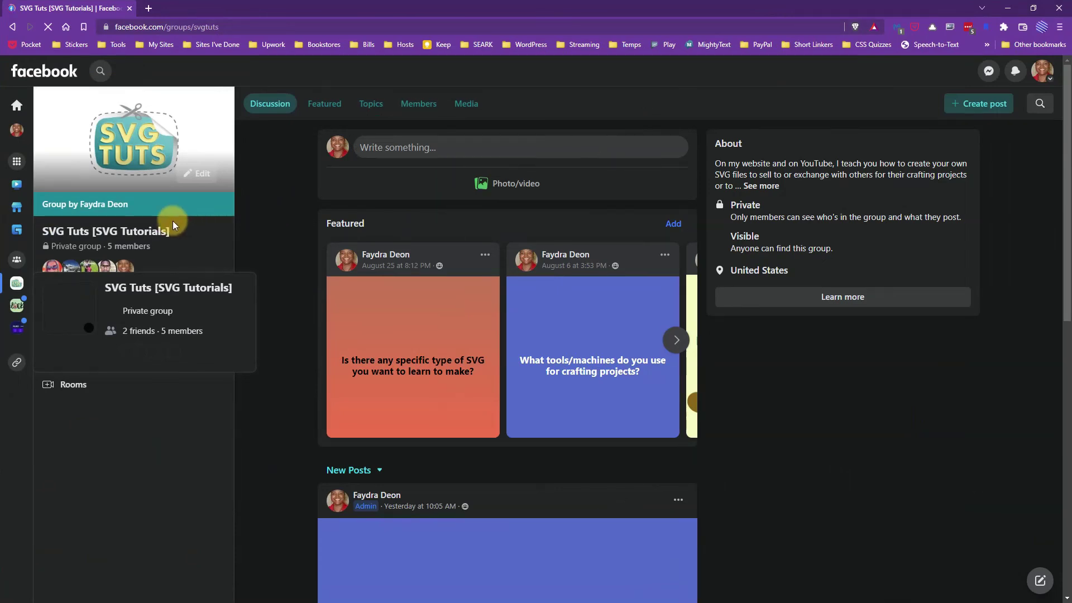
Open the group's Community home and scroll the Discussion feed to posts about Creative Fabrica giveaways.
click(145, 235)
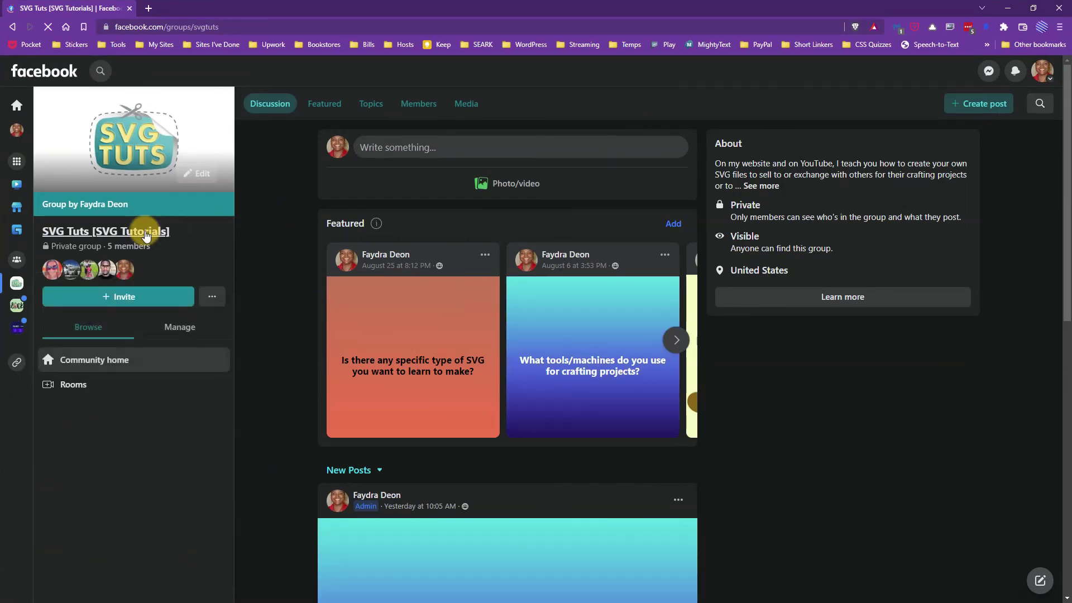
drag(1065, 78, 1067, 597)
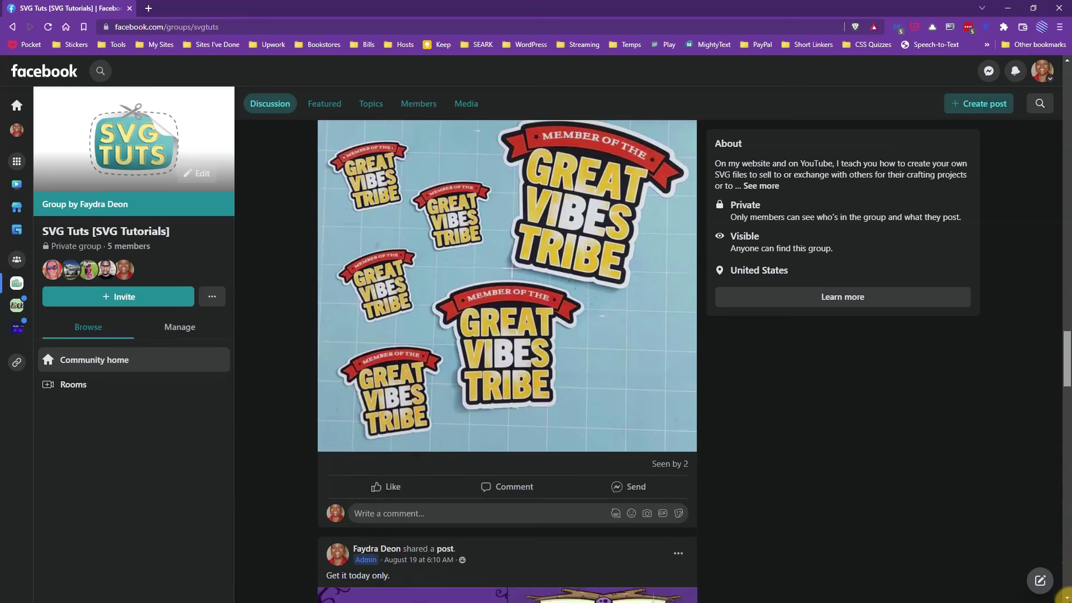
drag(1066, 383, 1066, 559)
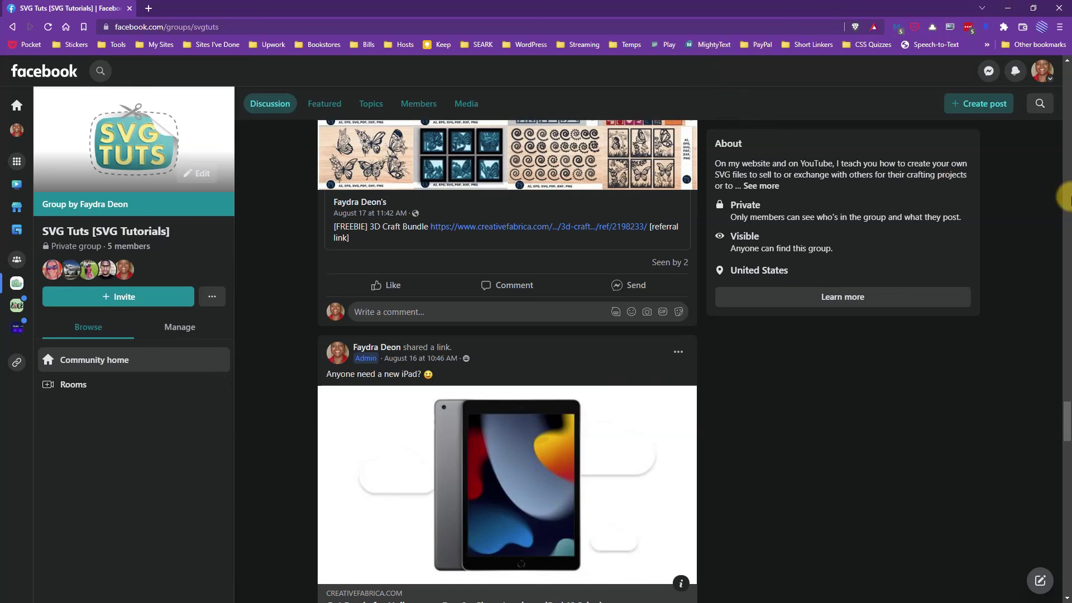
drag(1069, 419, 1062, 351)
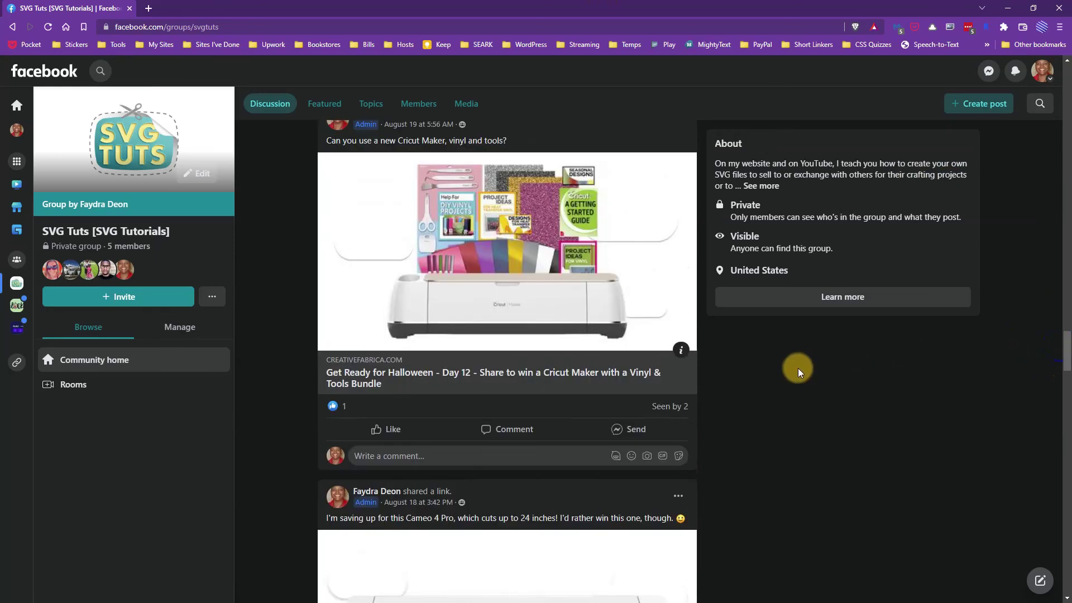